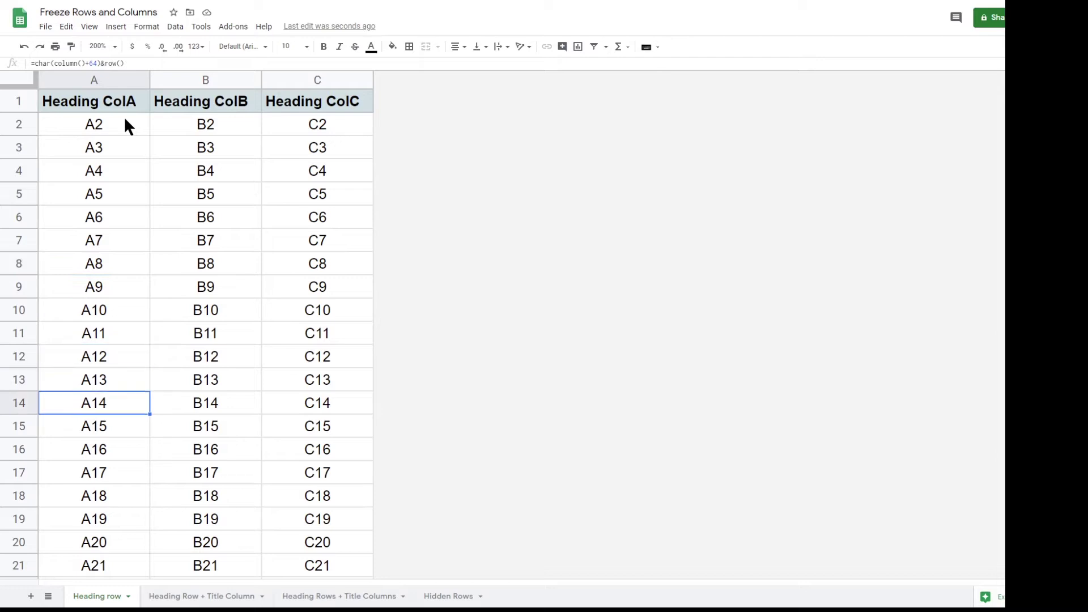
Examine how the heading row behaves while moving down column A to row 22 and back up to A1
key("Down")
key("Down")
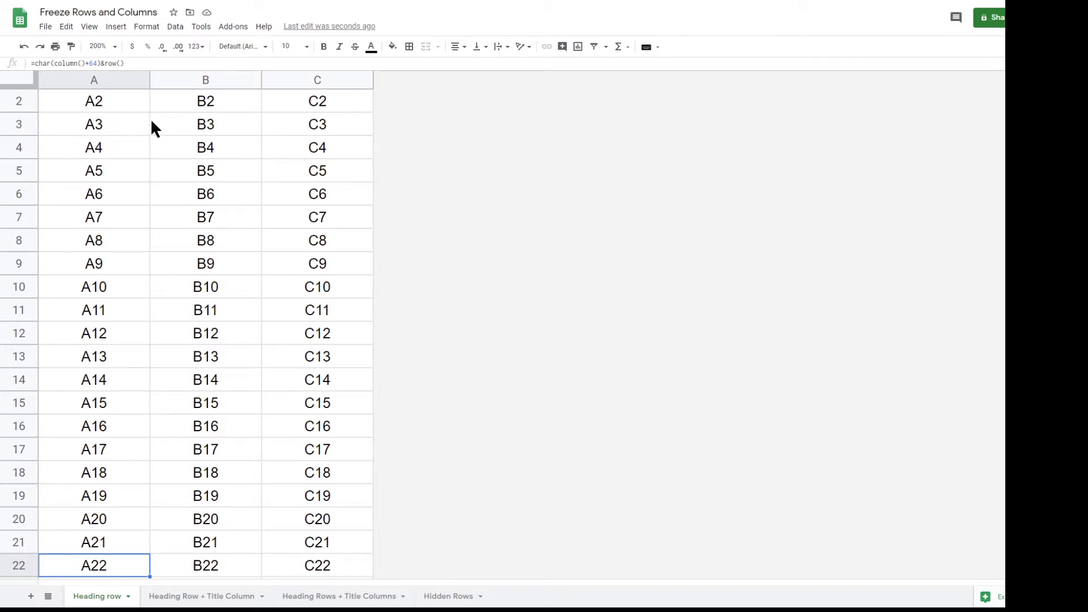
key("Up")
key("Up")
key("Up")
key("Up")
key("Up")
key("Up")
key("Up")
key("Up")
key("Up")
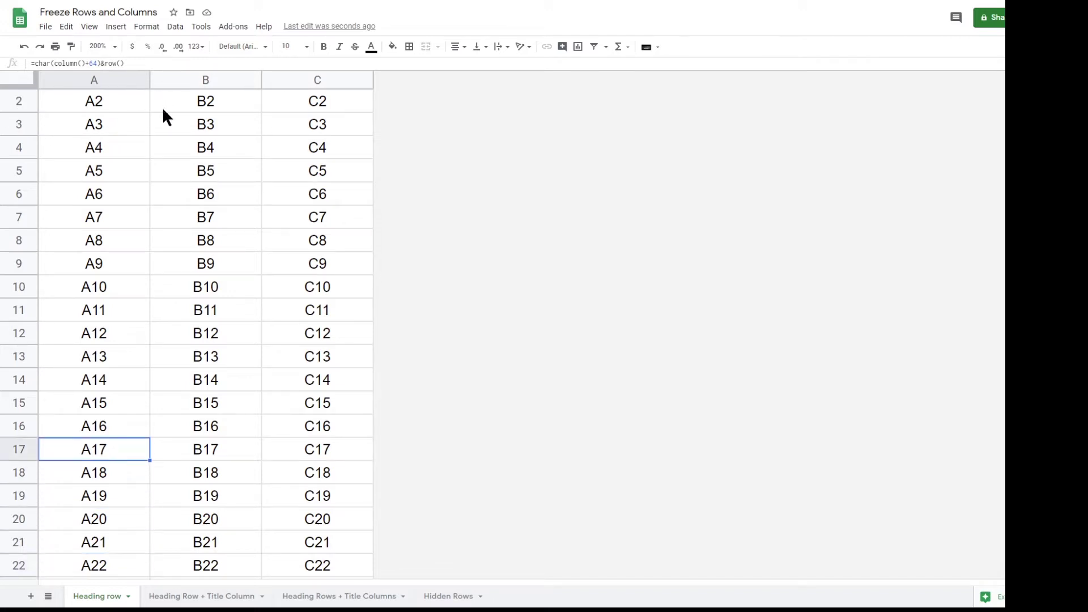
key("Up")
key("Up")
key("Up")
key("Up")
key("Up")
key("Up")
key("Up")
key("Up")
key("Up")
key("Up")
key("Up")
key("Up")
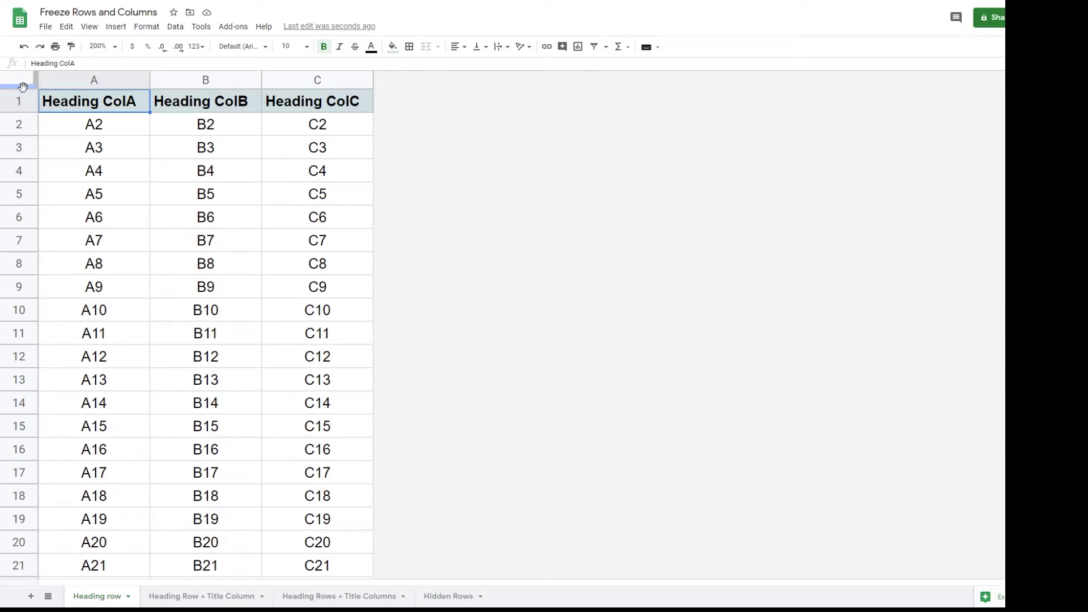
Freeze row 1 of the Heading row sheet and check the headings by moving down column A to A30
left_click_drag(23, 87, 23, 113)
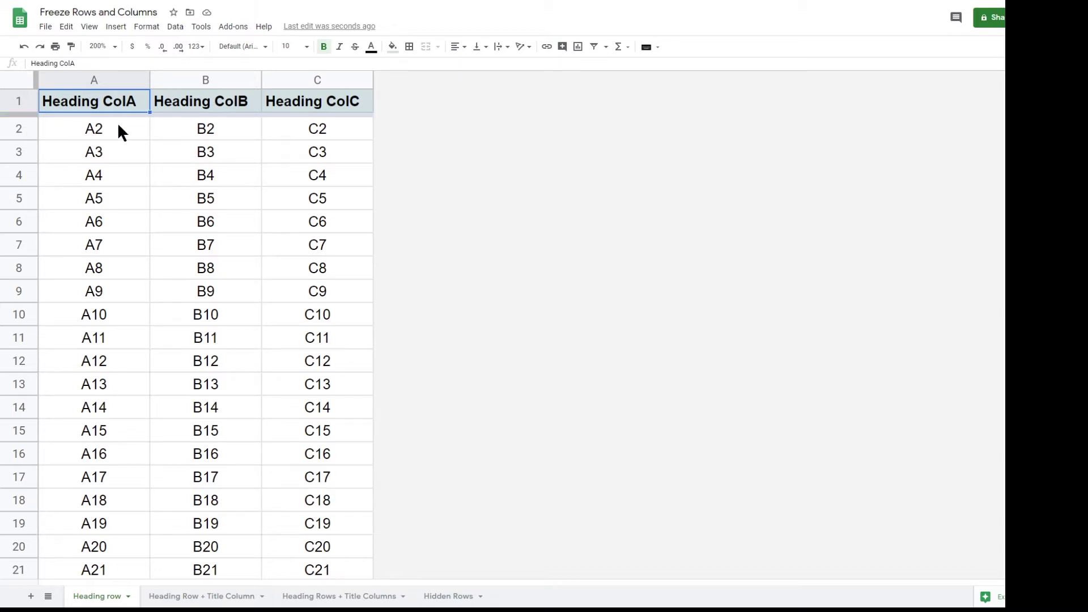
key("Down")
key("Down")
key("Down")
key("Down")
key("Down")
key("Down")
key("Down")
key("Down")
key("Down")
key("Down")
key("Down")
key("Down")
key("Down")
key("Down")
key("Down")
key("Down")
key("Down")
key("Down")
key("Down")
key("Down")
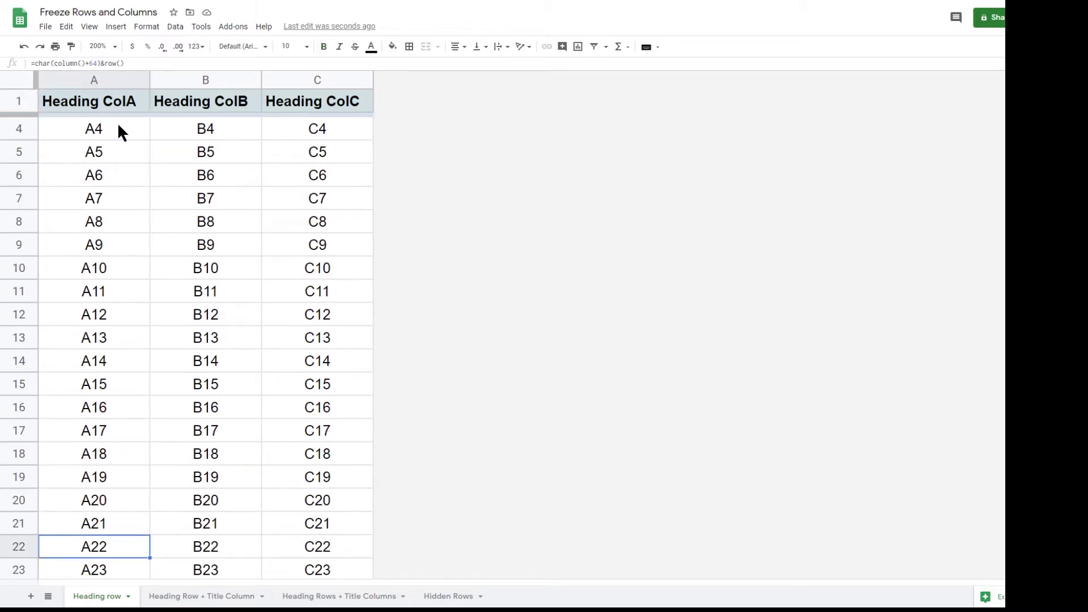
key("Down")
key("Down")
key("Down")
key("Down")
key("Down")
key("Down")
key("Down")
key("Down")
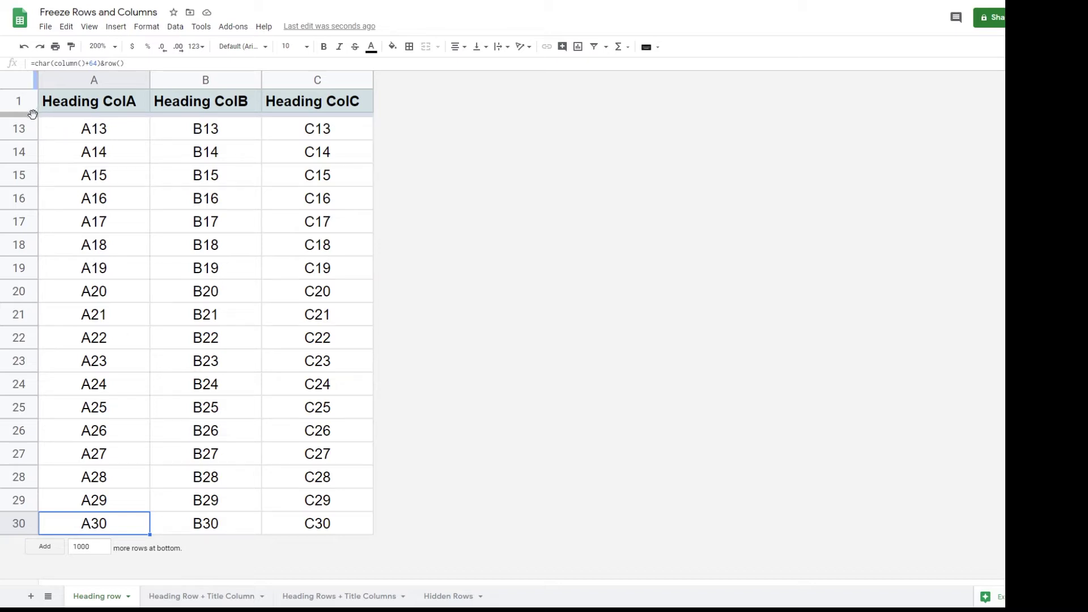
Unfreeze row 1, and freeze it again from cell A1 with the option for rows up to the current row (1)
left_click_drag(28, 116, 27, 94)
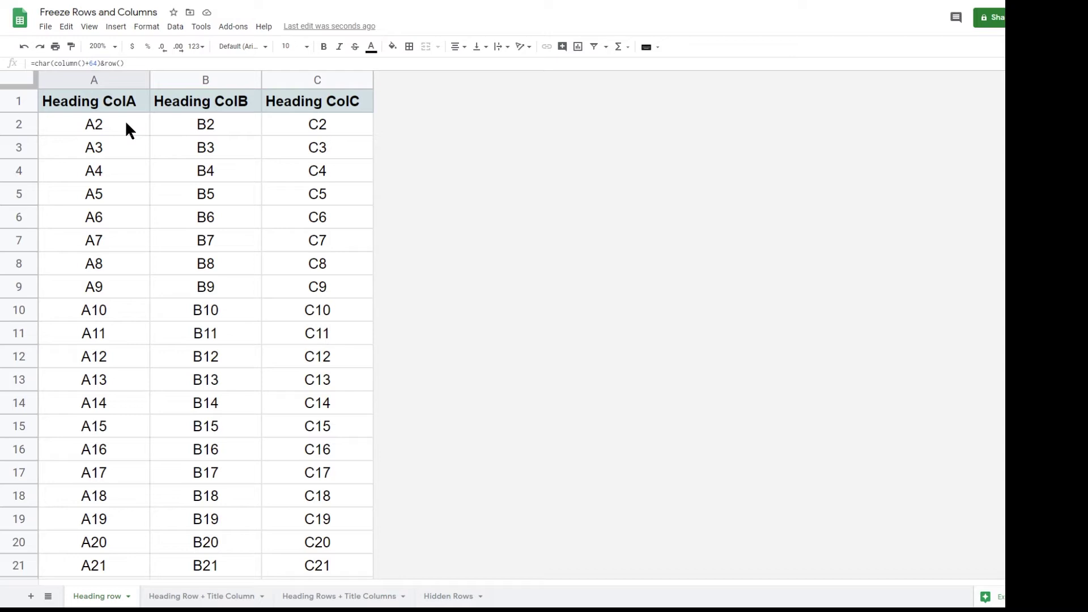
left_click(94, 101)
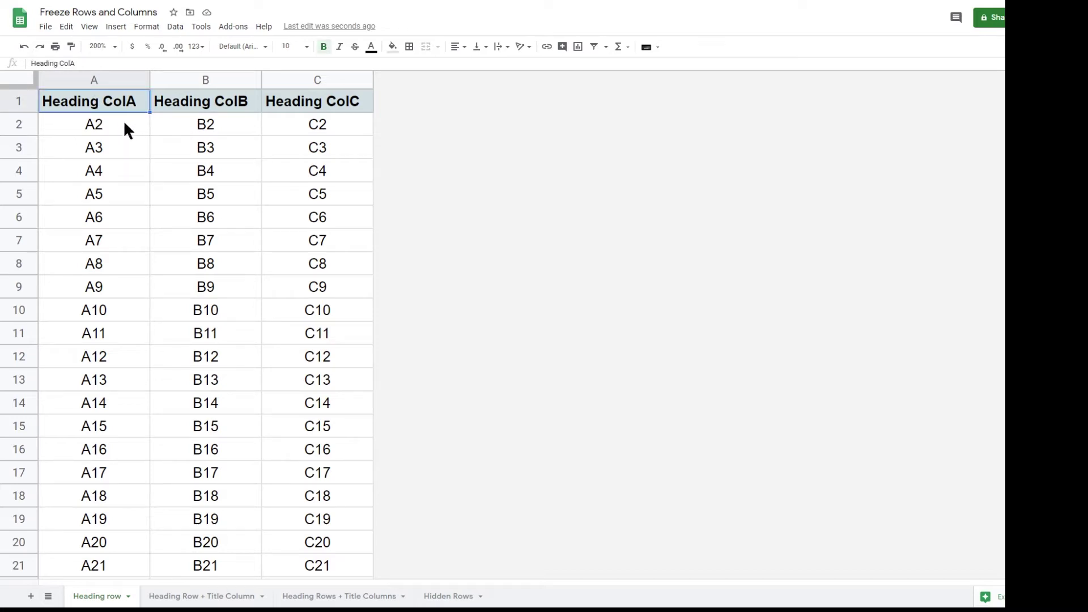
left_click(90, 29)
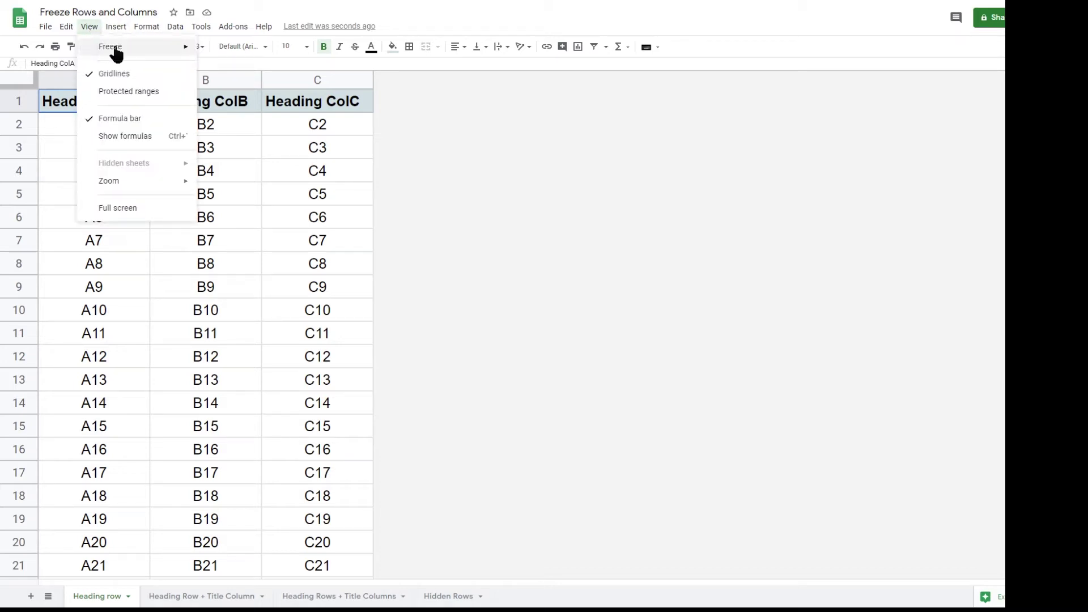
mouse_move(122, 50)
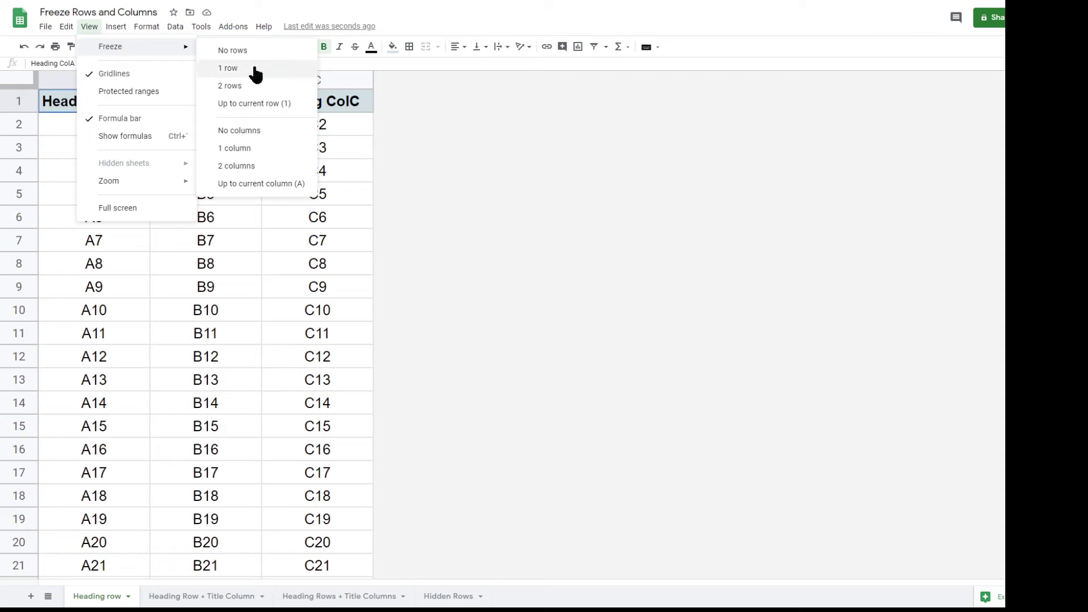
left_click(251, 108)
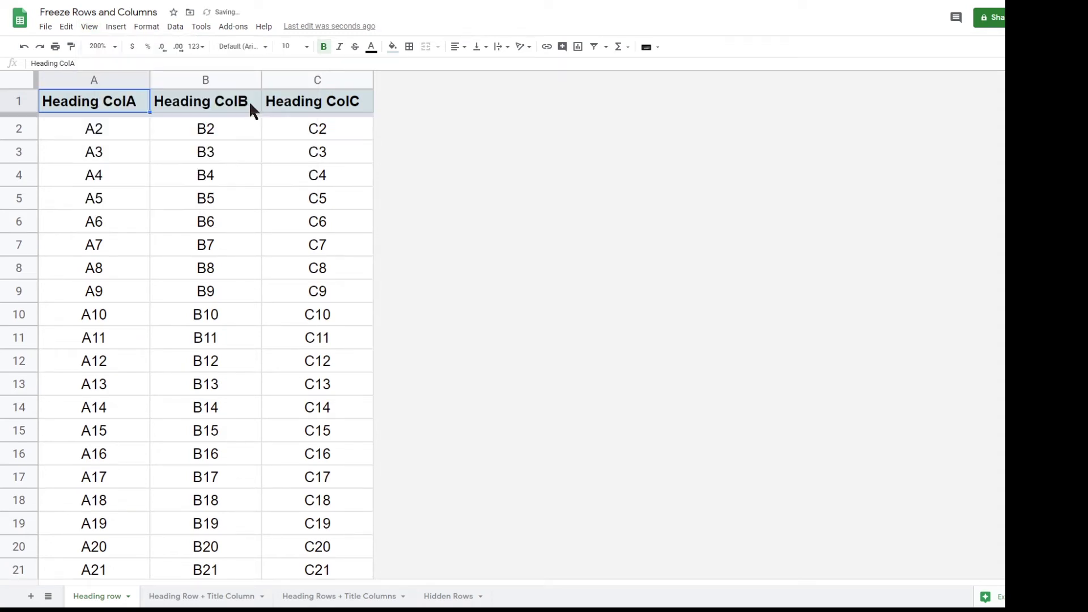
Check the frozen heading row by moving down column A to the last row, A30
key("Down")
key("Down")
key("Down")
key("Down")
key("Down")
key("Down")
key("Down")
key("Down")
key("Down")
key("Down")
key("Down")
key("Down")
key("Down")
key("Down")
key("Down")
key("Down")
key("Down")
key("Down")
key("Down")
key("Down")
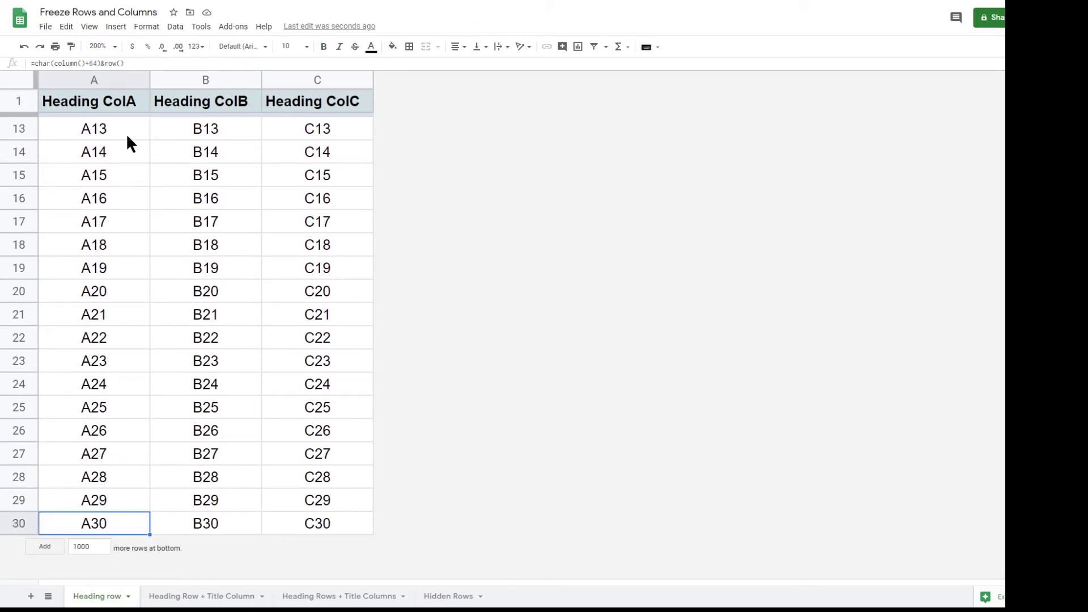
In the Heading Row + Title Column sheet, examine the title column while moving across row 1 to column K and back to A1
left_click(180, 596)
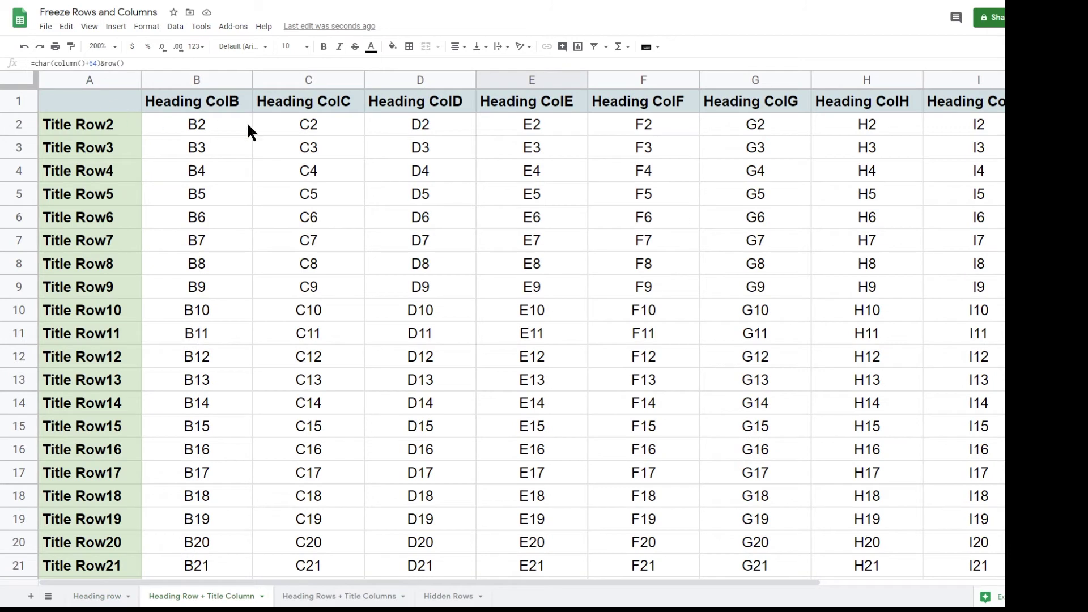
left_click(106, 97)
key("Right")
key("Right")
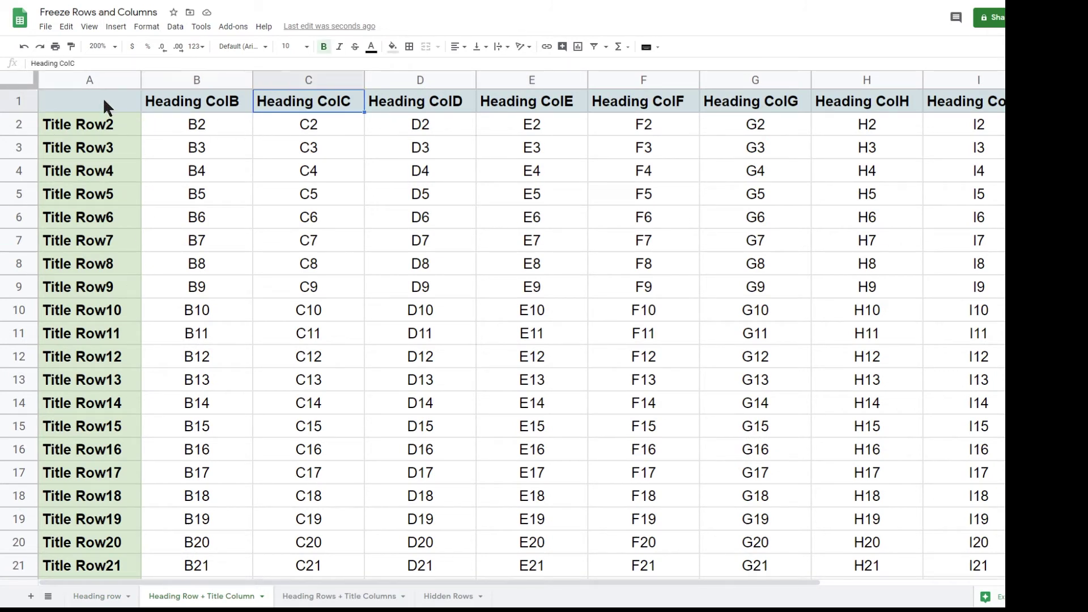
key("Right")
key("Right")
key("Right")
key("Right")
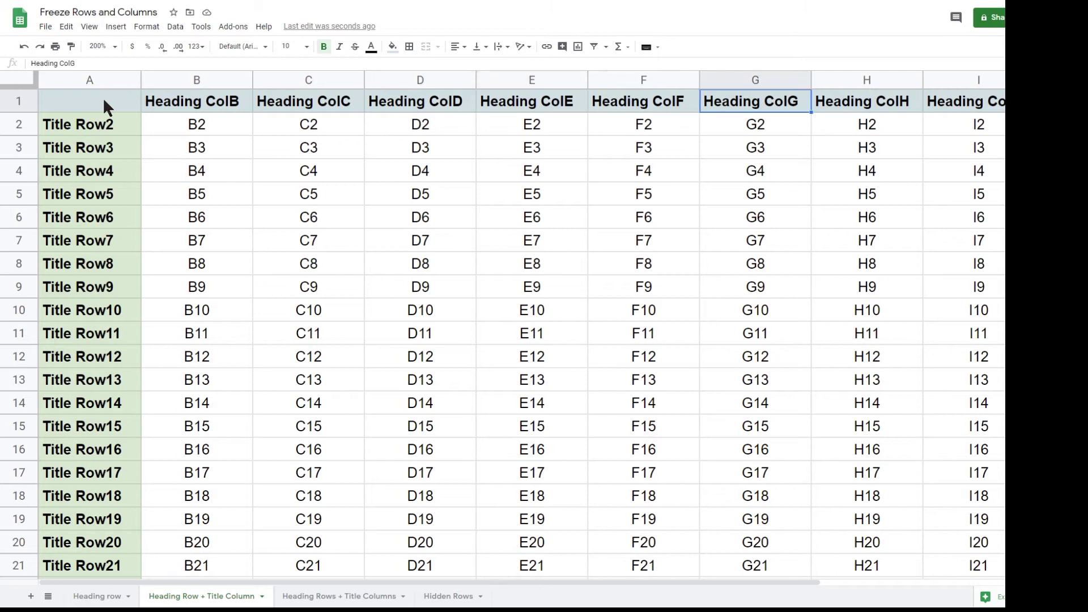
key("Right")
key("Right")
key("Right")
key("Right")
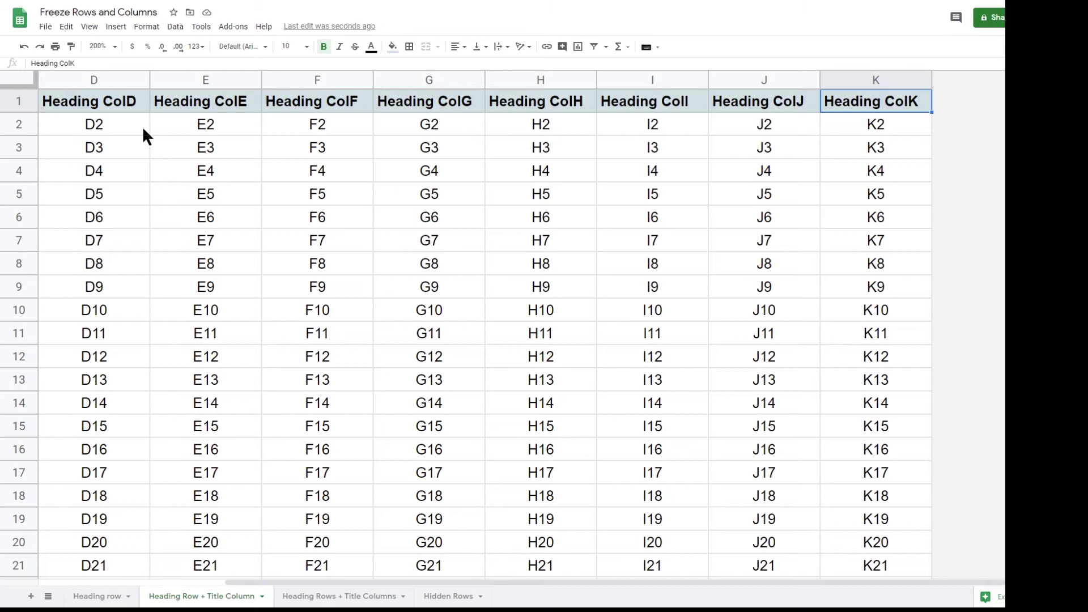
key("Left")
key("Left")
key("Left")
key("Left")
key("Left")
key("Left")
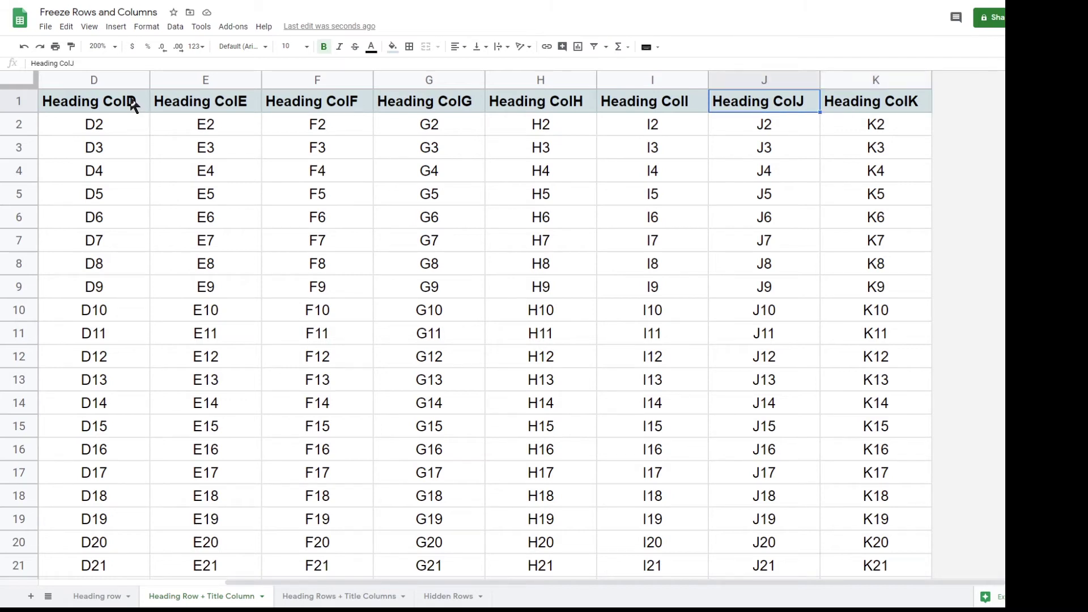
key("Left")
key("Left")
key("Left")
key("Left")
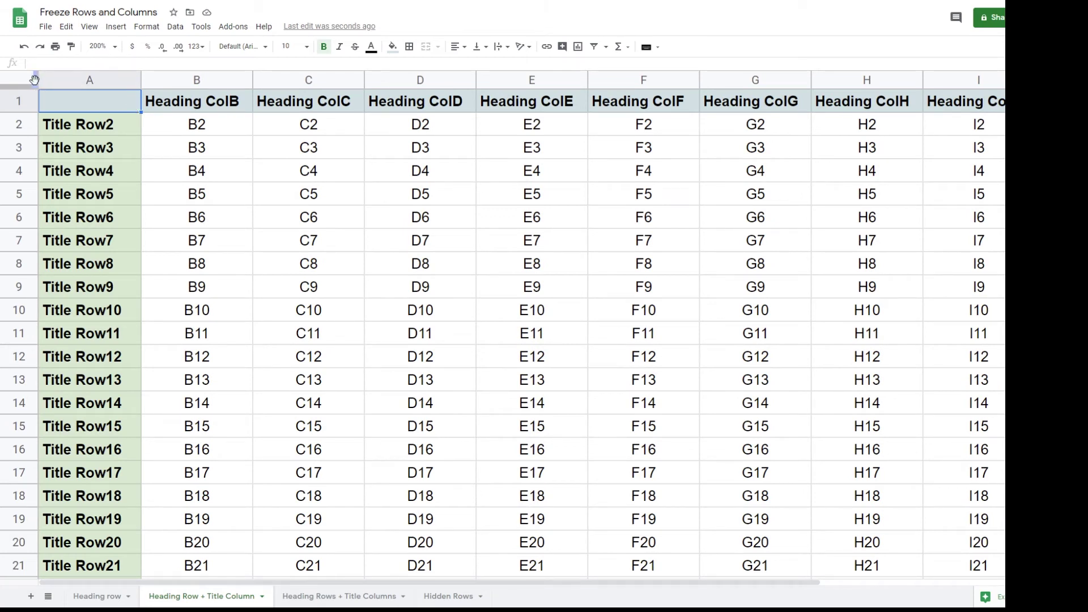
Freeze title column A and check it by moving across row 1 to column K and back to A1
left_click_drag(35, 79, 142, 84)
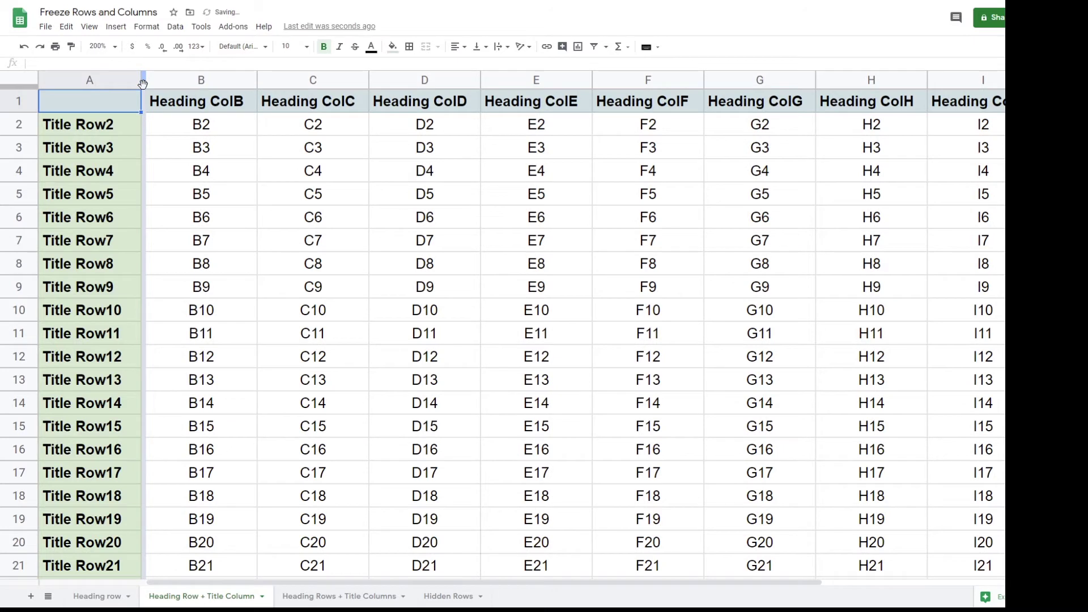
key("Right")
key("Right")
key("Right")
key("Right")
key("Right")
key("Right")
key("Right")
key("Right")
key("Right")
key("Right")
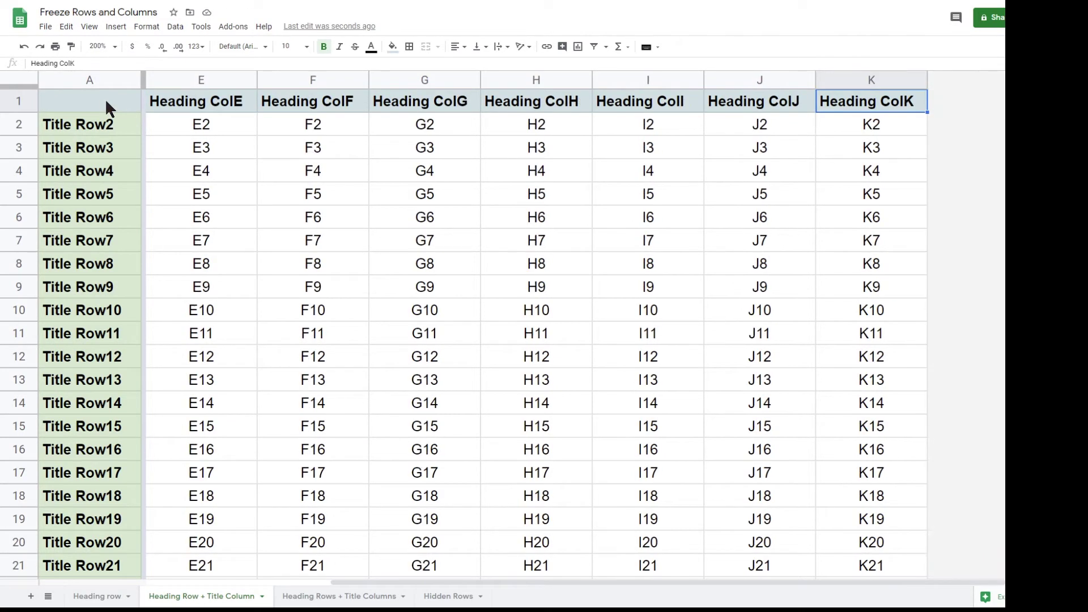
key("Left")
key("Left")
key("Left")
key("Left")
key("Left")
key("Left")
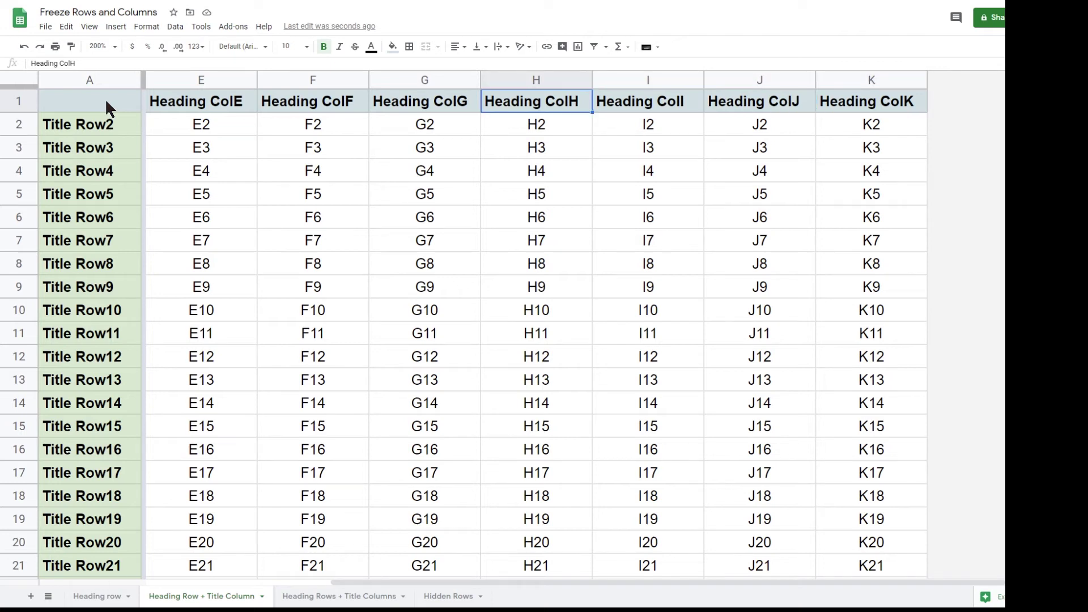
key("Left")
key("Left")
key("Left")
key("Left")
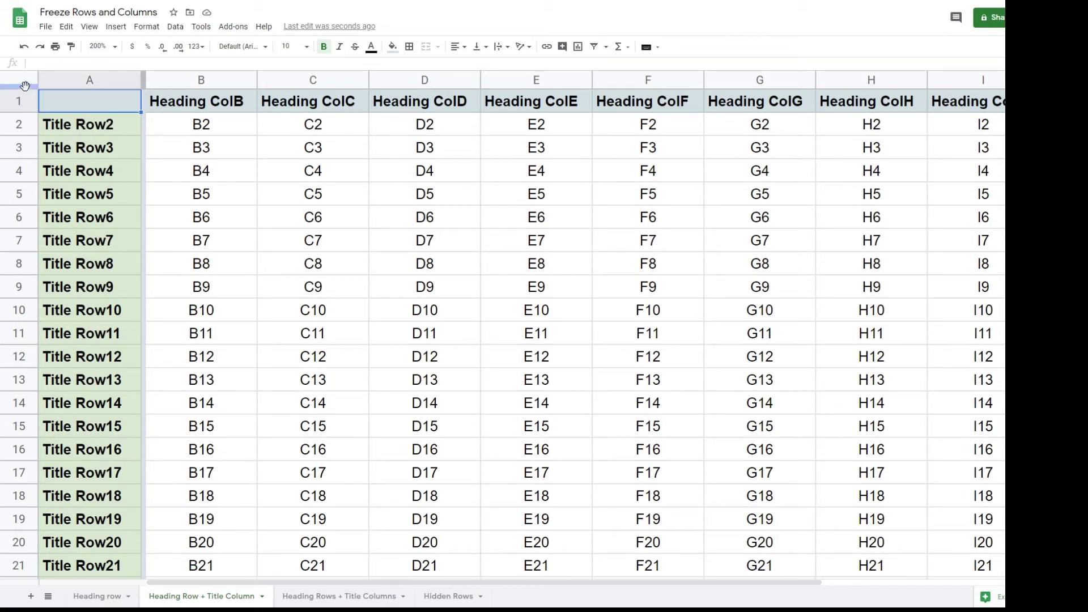
Freeze heading row 1 as well and check it by moving down column A to row 30
left_click_drag(25, 86, 23, 115)
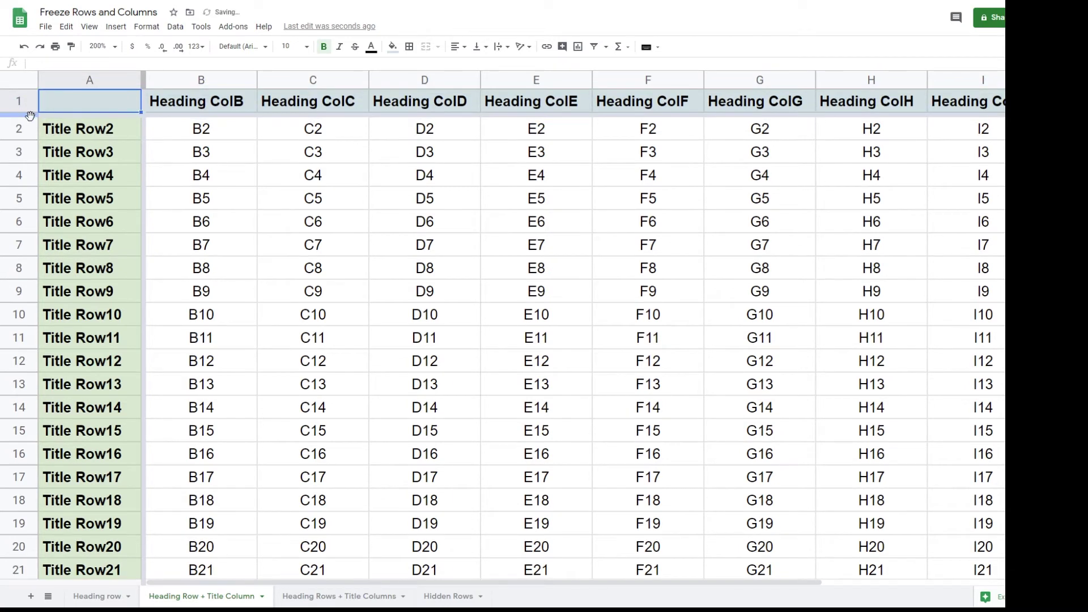
key("Down")
key("Down")
key("Down")
key("Down")
key("Down")
key("Down")
key("Down")
key("Down")
key("Down")
key("Down")
key("Down")
key("Down")
key("Down")
key("Down")
key("Down")
key("Down")
key("Down")
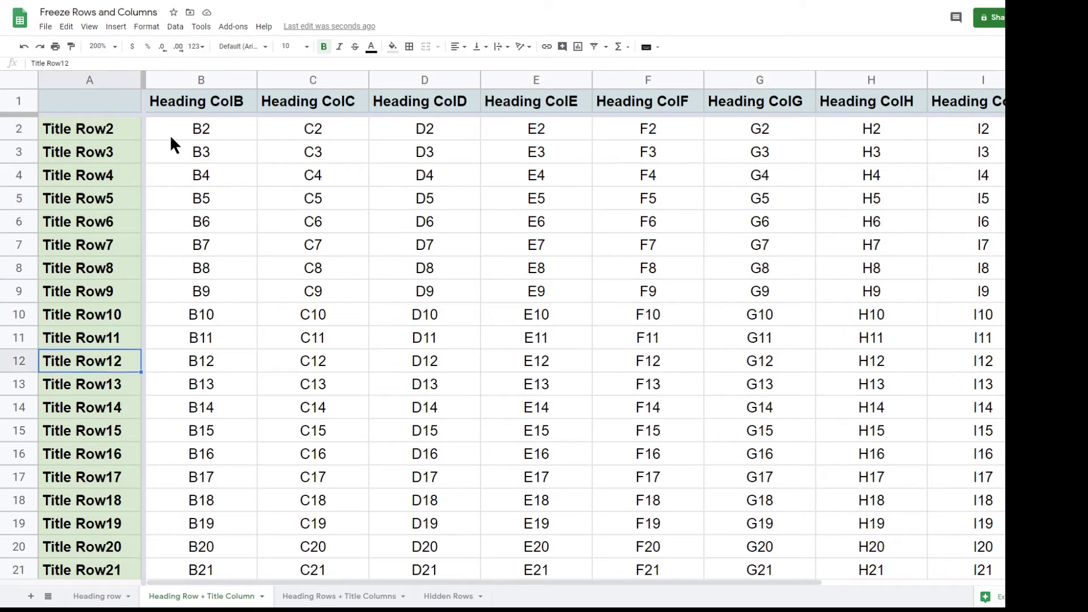
key("Down")
key("Down")
key("Down")
key("Down")
key("Down")
key("Down")
key("Down")
key("Down")
key("Down")
key("Down")
key("Down")
key("Down")
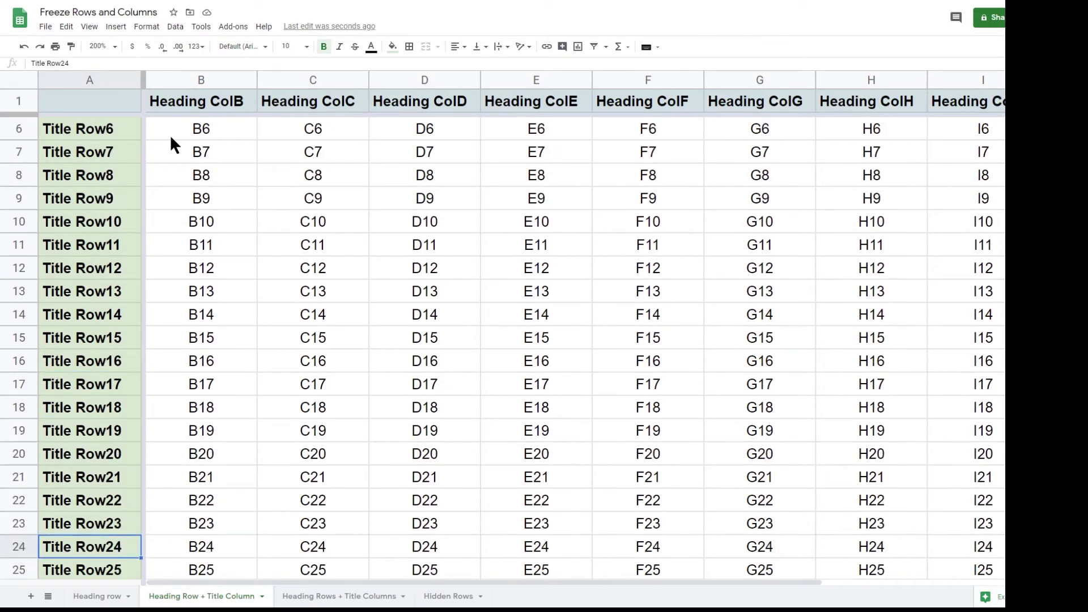
key("Down")
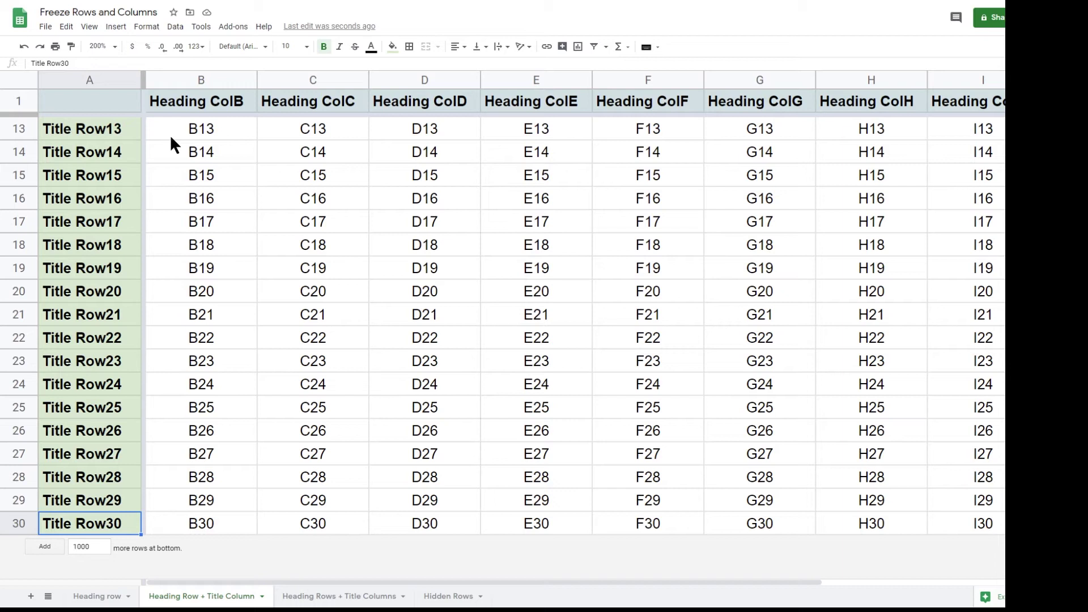
Check the frozen title column by moving across row 30 to cell I30
key("Right")
key("Right")
key("Right")
key("Right")
key("Right")
key("Right")
key("Right")
key("Right")
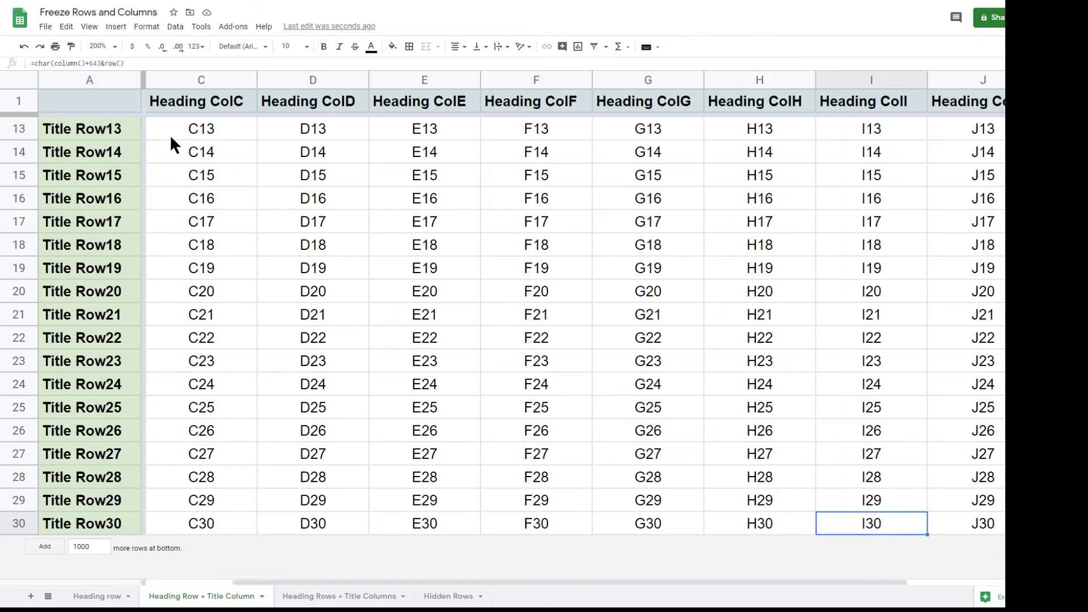
Continue checking the frozen title column by moving along row 30 to cell K30
key("Right")
key("Right")
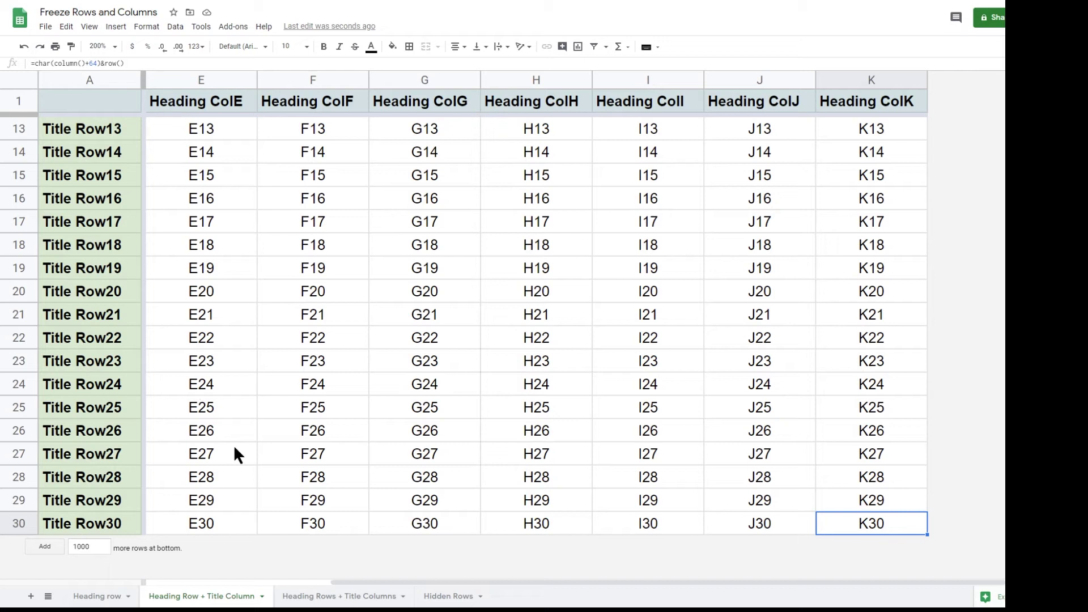
Open the Heading Rows + Title Columns sheet and zoom it to 200%
left_click(310, 598)
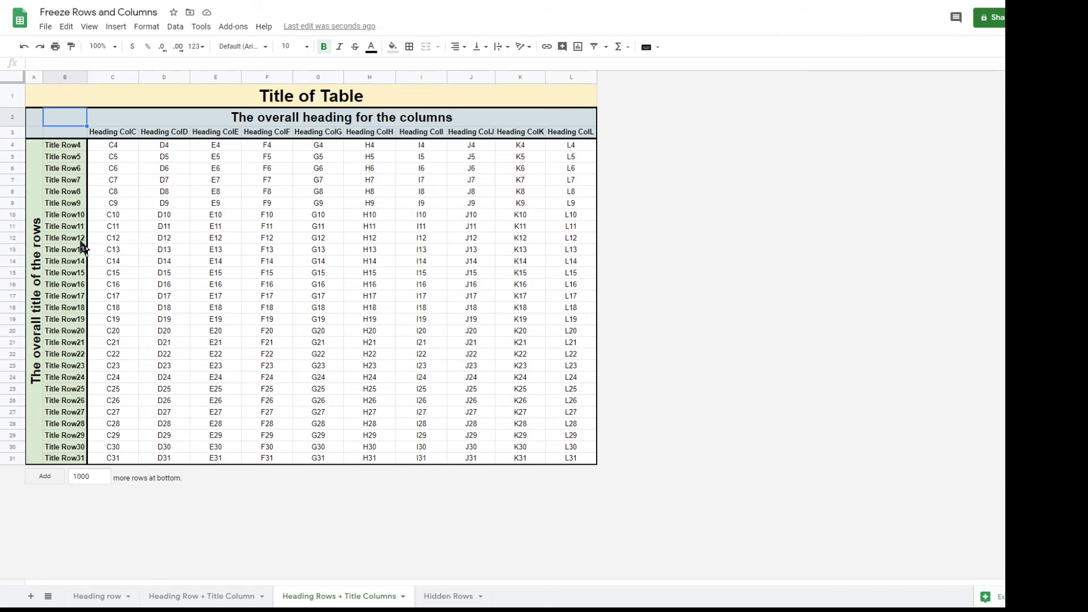
left_click(89, 27)
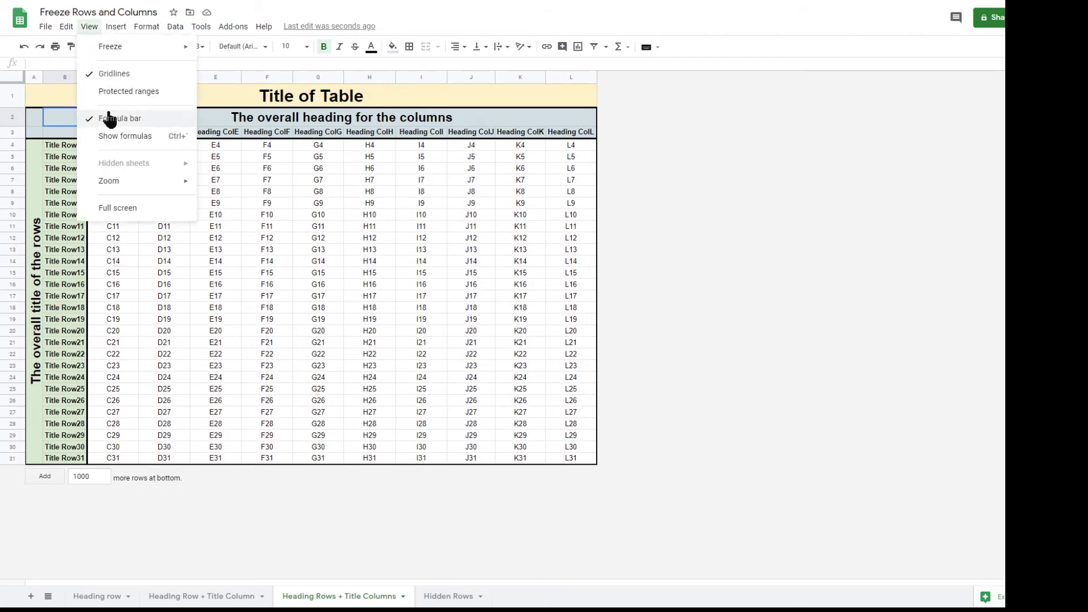
mouse_move(114, 182)
left_click(225, 291)
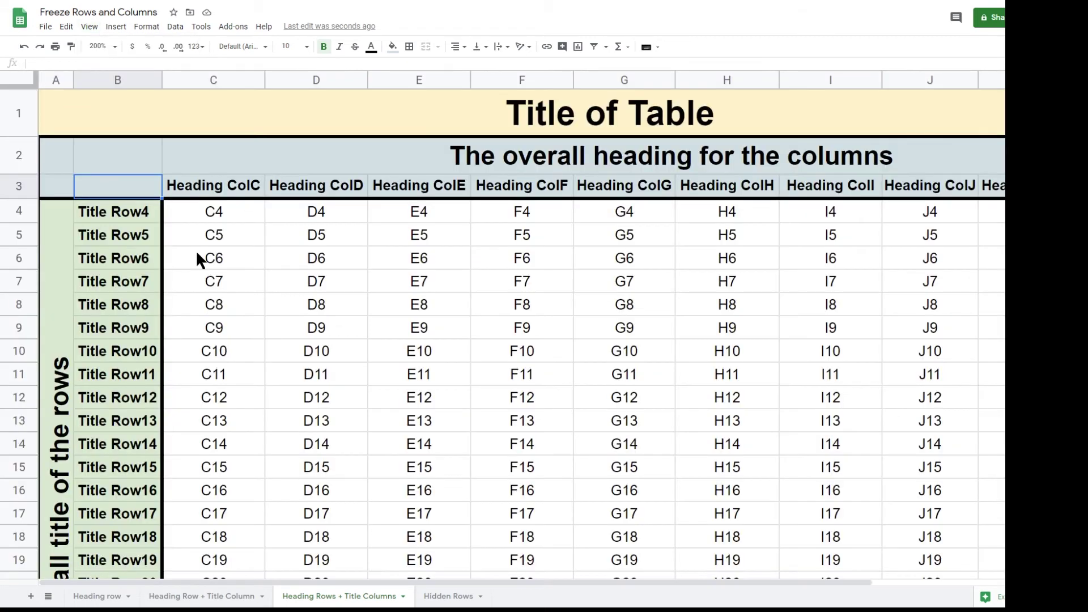
Examine the title columns while moving across the column headings in row 3 and back to B3
key("Down")
key("Right")
key("Right")
key("Right")
key("Right")
key("Right")
key("Right")
key("Right")
key("Right")
key("Right")
key("Right")
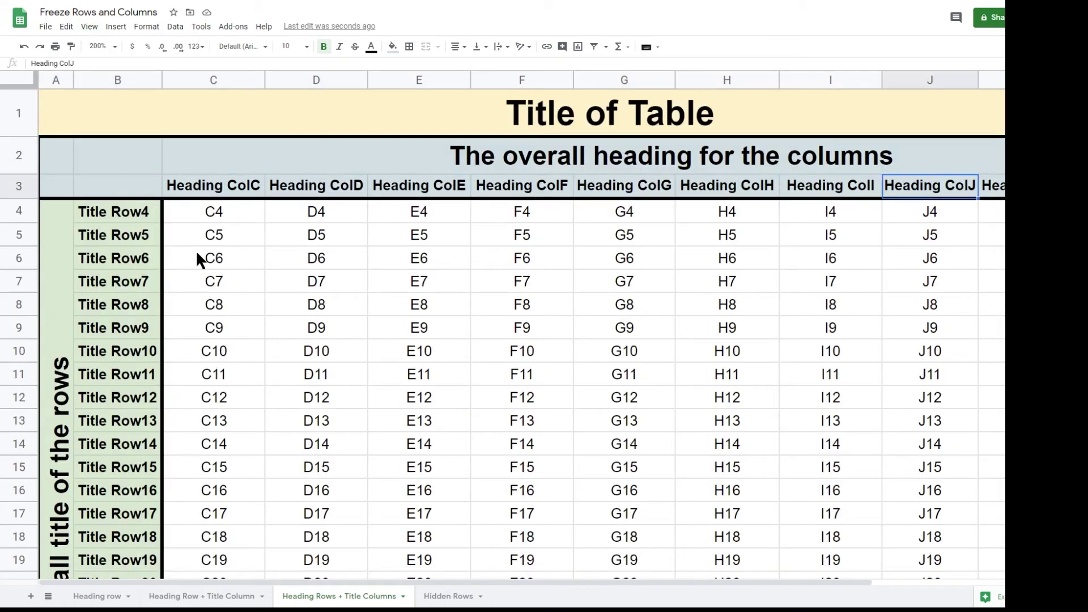
key("Left")
key("Left")
key("Left")
key("Left")
key("Left")
key("Left")
key("Left")
key("Left")
key("Left")
key("Left")
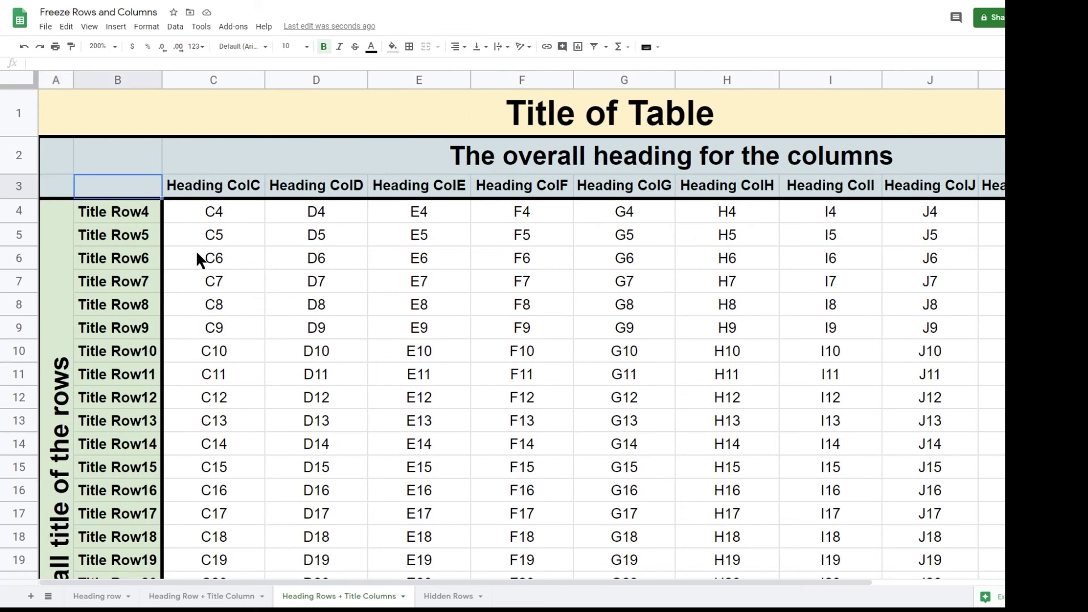
Examine the heading rows while moving down column B to row 31 and back up to B3
key("Down")
key("Down")
key("Down")
key("Down")
key("Down")
key("Down")
key("Down")
key("Down")
key("Down")
key("Down")
key("Down")
key("Down")
key("Down")
key("Down")
key("Down")
key("Down")
key("Down")
key("Down")
key("Down")
key("Down")
key("Down")
key("Down")
key("Down")
key("Down")
key("Down")
key("Down")
key("Down")
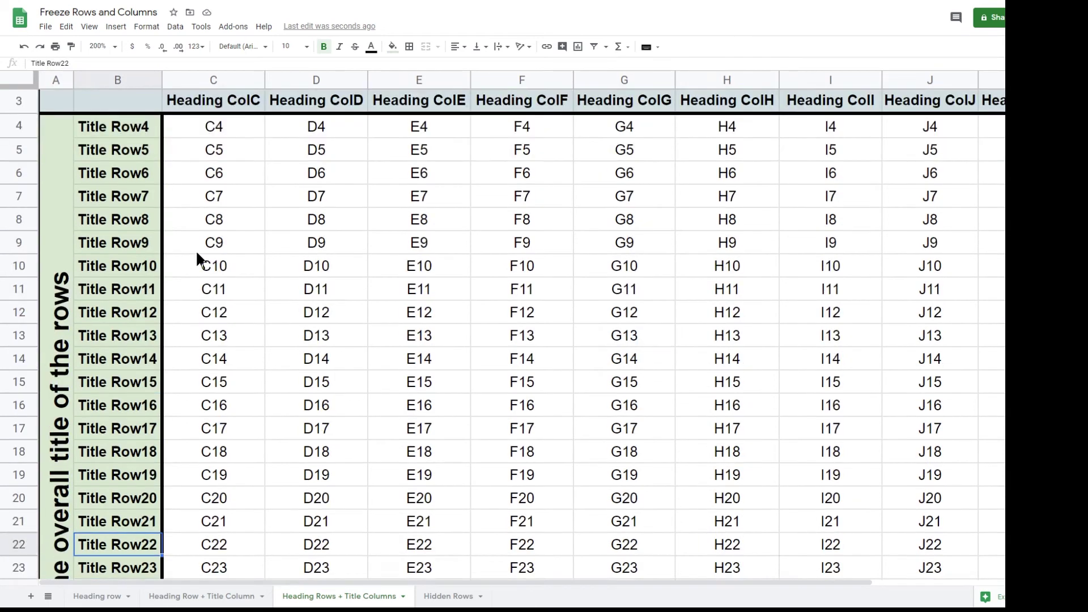
key("Up")
key("Up")
key("Up")
key("Up")
key("Up")
key("Up")
key("Up")
key("Up")
key("Up")
key("Up")
key("Up")
key("Up")
key("Up")
key("Up")
key("Up")
key("Up")
key("Up")
key("Up")
key("Up")
key("Up")
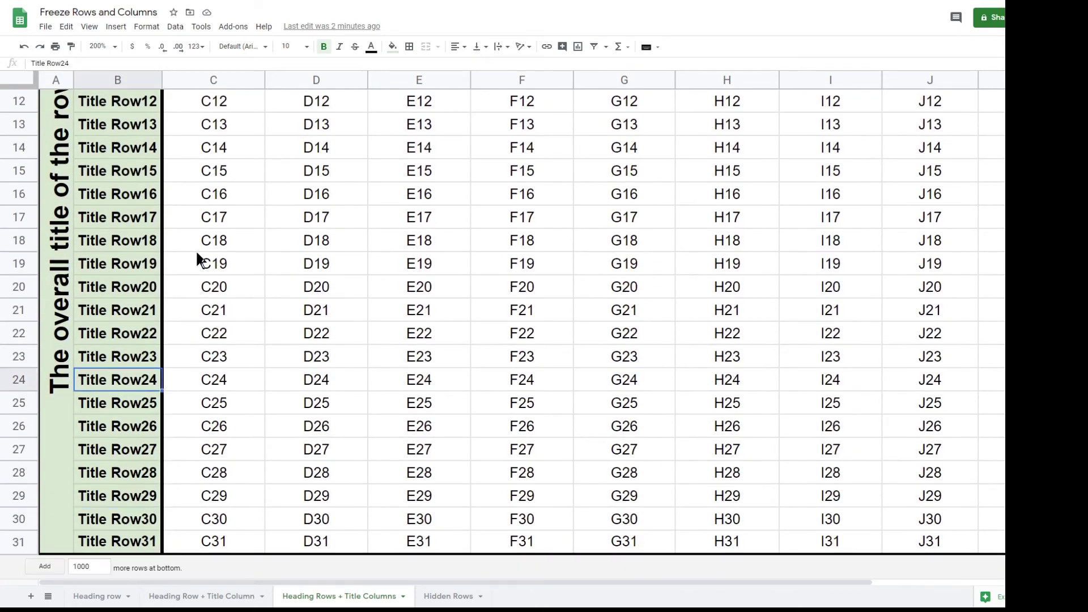
key("Up")
key("Up")
key("Up")
key("Up")
key("Up")
key("Up")
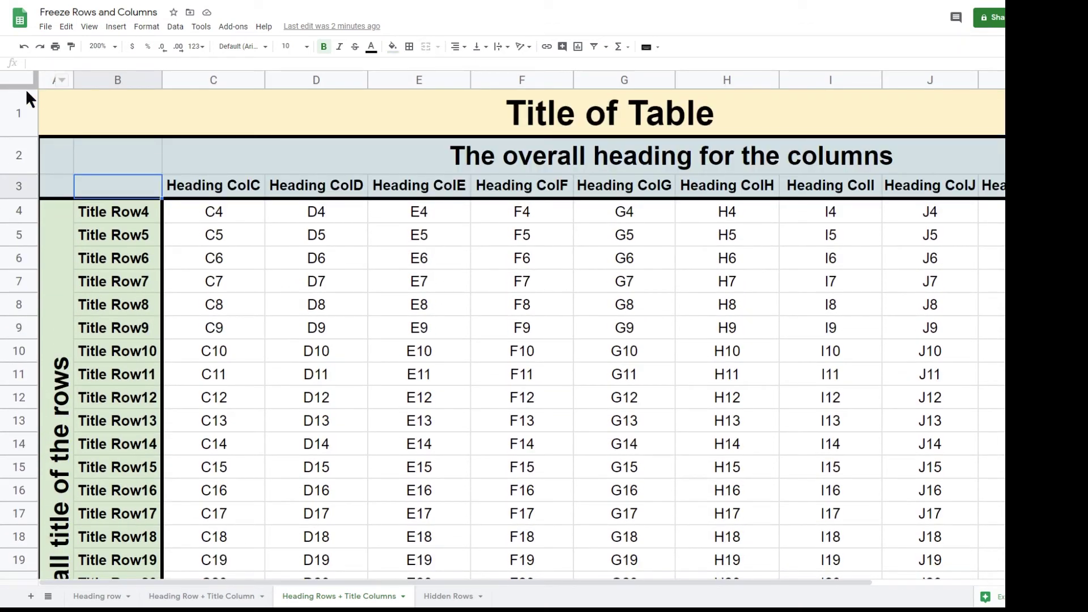
Freeze heading rows 1 to 3 and try to freeze title columns A and B as well
left_click_drag(16, 85, 23, 196)
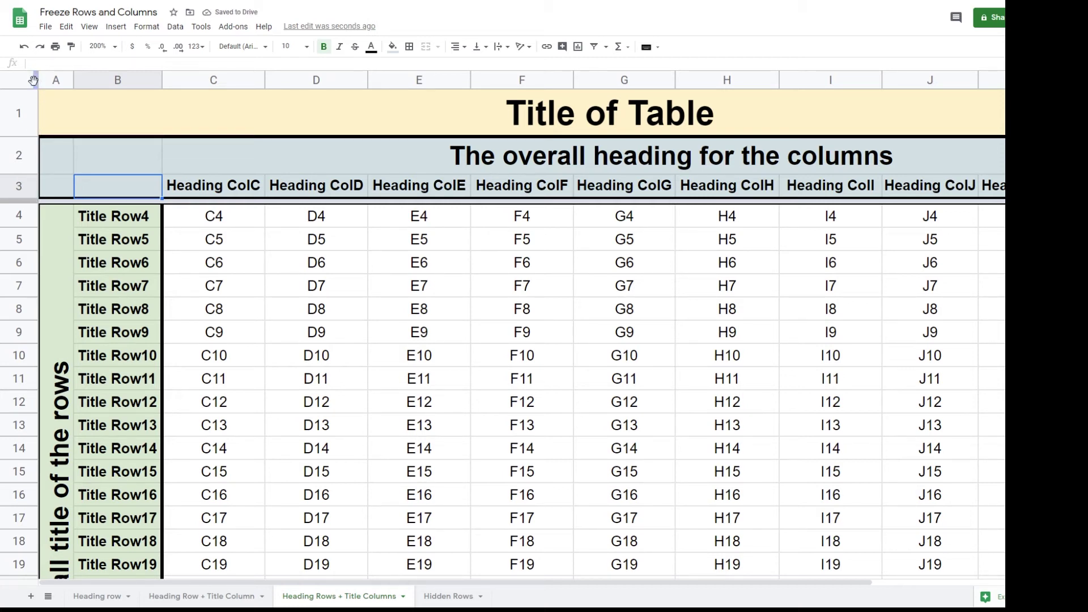
left_click_drag(34, 81, 165, 87)
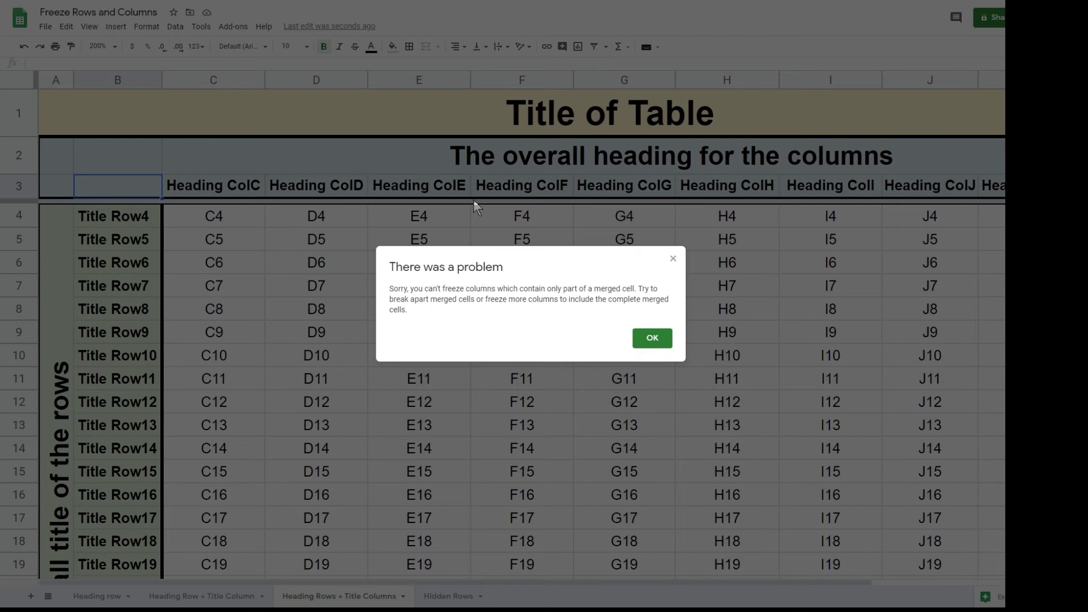
left_click(652, 338)
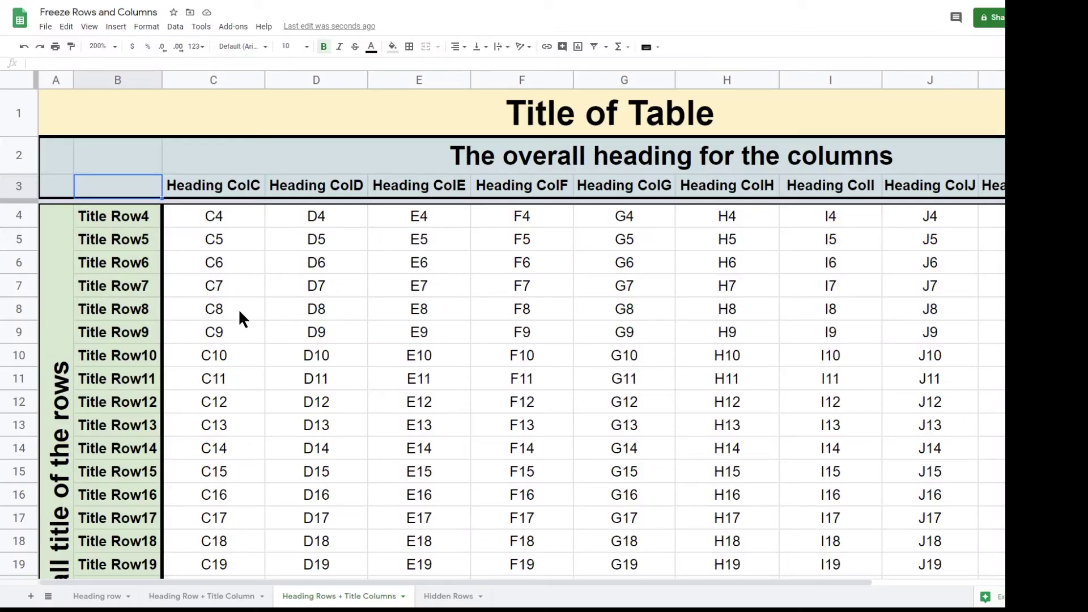
Unmerge the table title in row 1 and merge "Title of Table" across C1:L1 instead, leaving columns A and B out
left_click(306, 117)
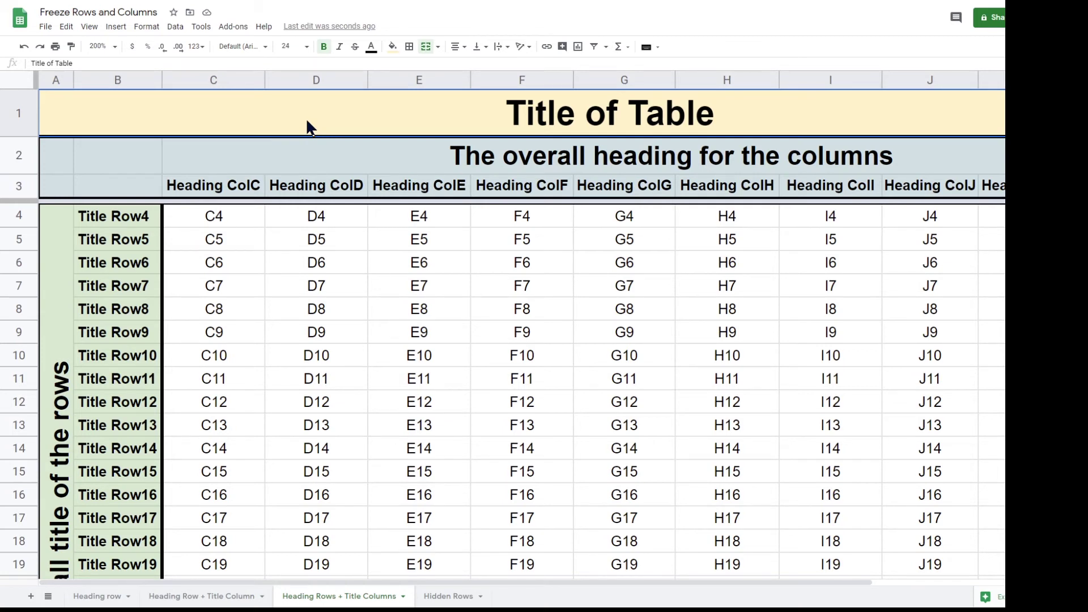
left_click(426, 46)
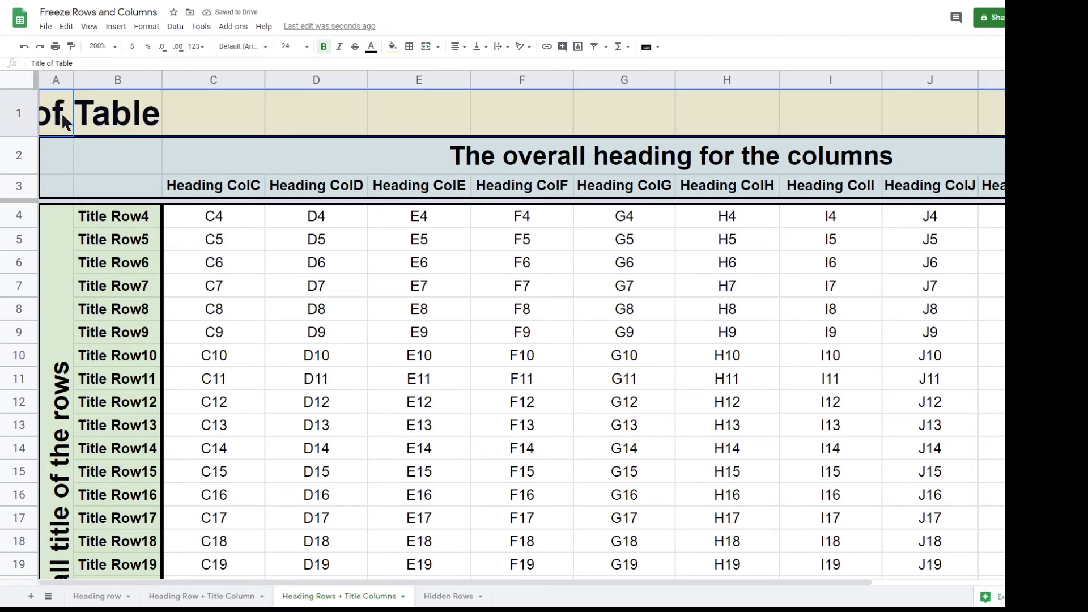
type("Title of Table")
key("Left")
key("Right")
key("shift+Right")
key("shift+Right")
key("shift+Right")
key("shift+Right")
key("shift+Right")
key("shift+Right")
key("shift+Right")
key("shift+Right")
key("shift+Right")
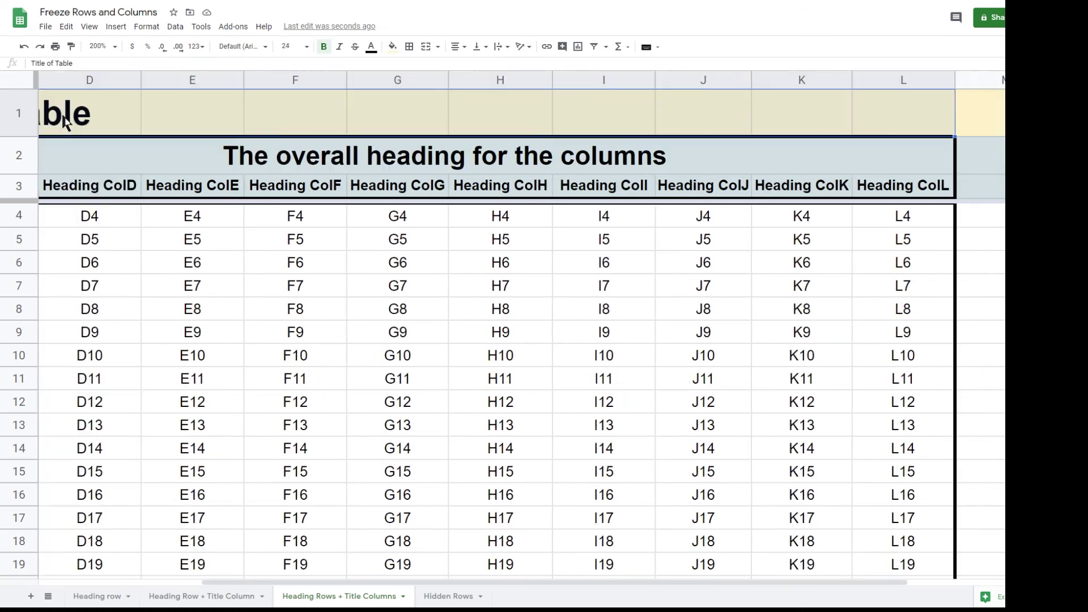
left_click(426, 46)
Fill cells A1:B1 with the same pale yellow as the table title
key("Home")
key("shift+Right")
left_click(392, 47)
left_click(433, 119)
key("Down")
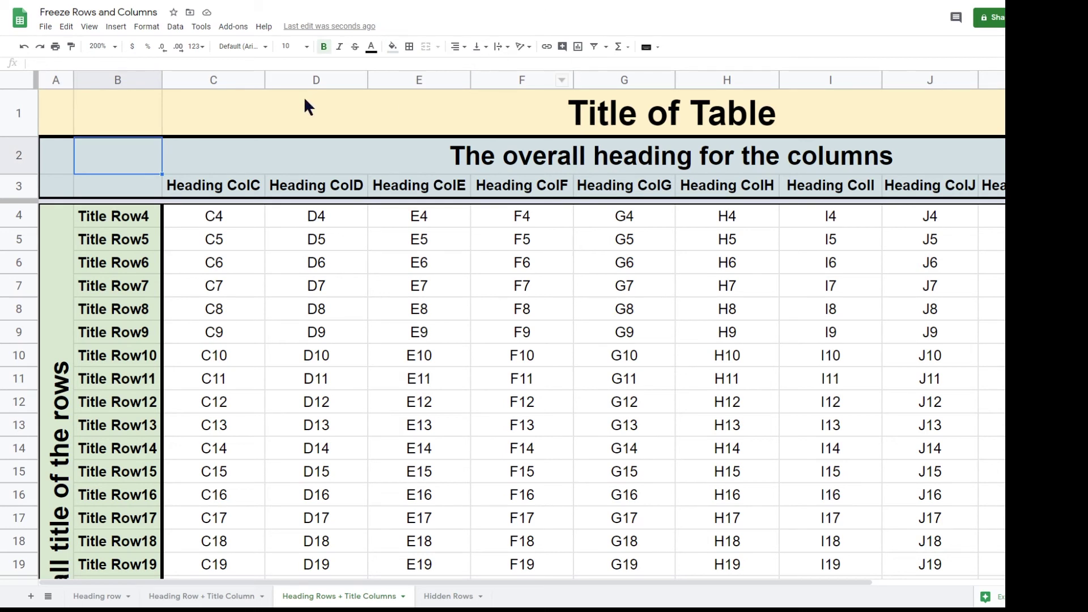
Freeze title columns A and B and check them by moving across row 4 from C4 to L4
left_click_drag(35, 83, 150, 84)
left_click(216, 226)
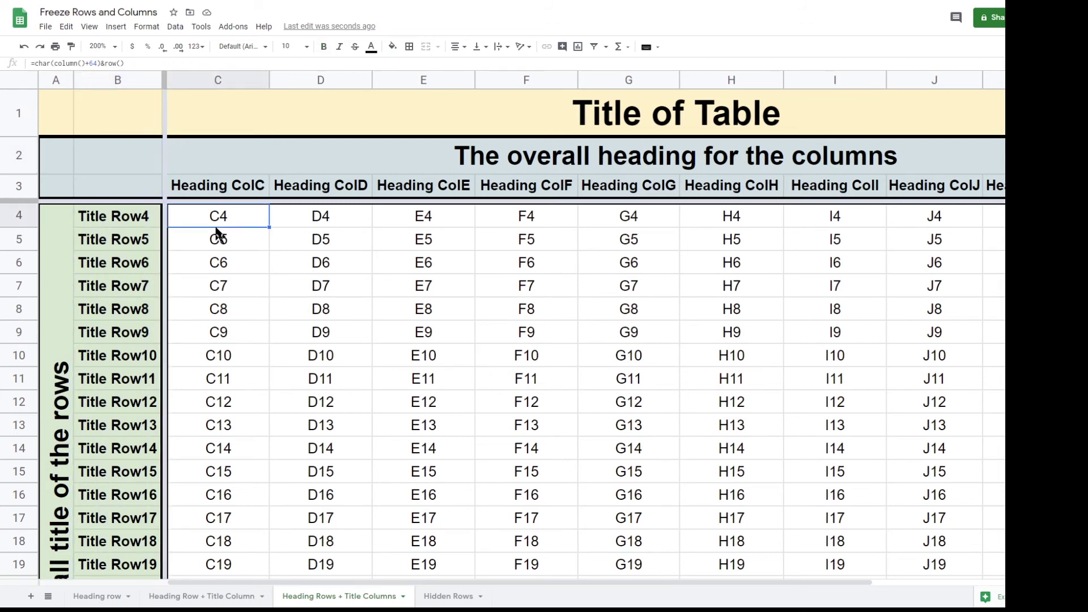
key("Right")
key("Right")
key("Right")
key("Right")
key("Right")
key("Right")
key("Right")
key("Right")
key("Right")
Check the frozen heading rows by moving down column L to row 31, then back along that row to H31
key("Down")
key("Down")
key("Down")
key("Down")
key("Down")
key("Down")
key("Down")
key("Down")
key("Down")
key("Down")
key("Down")
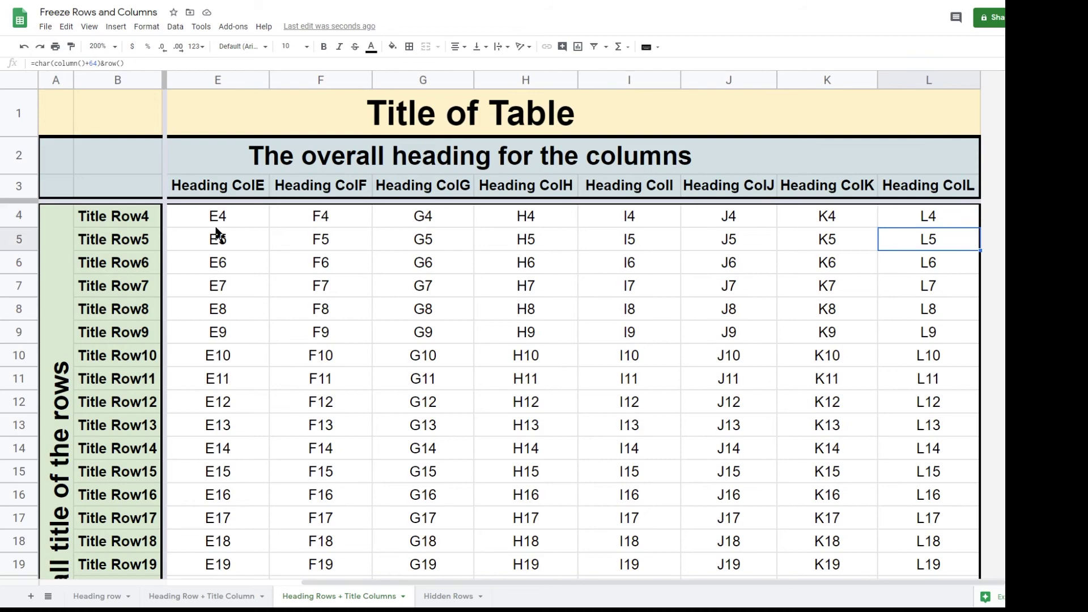
key("Down")
key("Down")
key("Down")
key("Down")
key("Down")
key("Down")
key("Down")
key("Down")
key("Down")
key("Down")
key("Down")
key("Down")
key("Down")
key("Down")
key("Down")
key("Down")
key("Left")
key("Left")
key("Left")
key("Left")
key("Left")
key("Left")
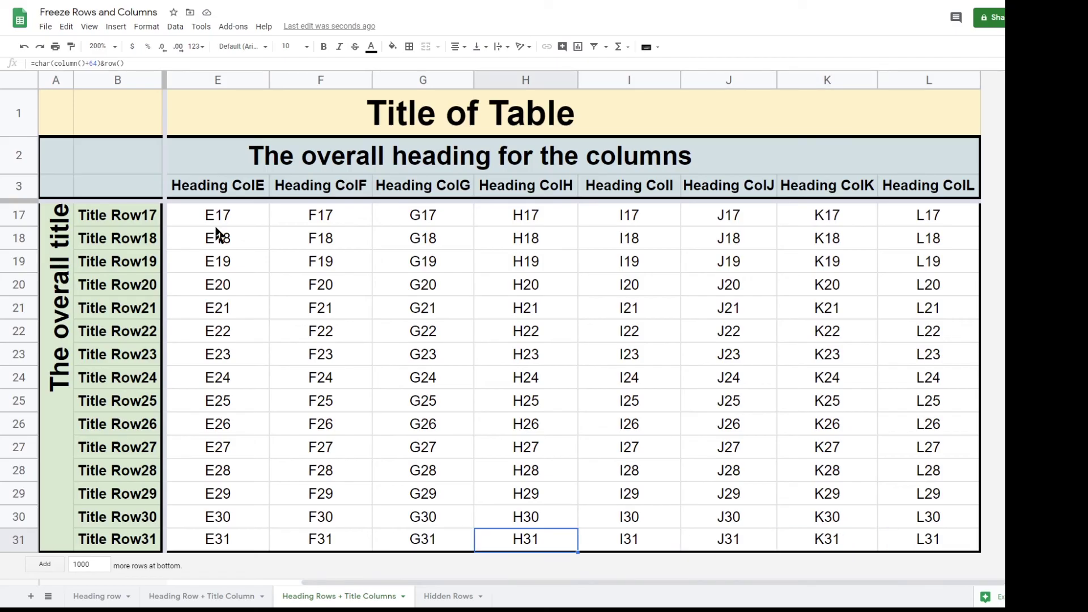
Check the frozen headings and titles by moving back along row 31 to column C and up to C4
key("Left")
key("Left")
key("Left")
key("Up")
key("Up")
key("Up")
key("Up")
key("Up")
key("Up")
key("Up")
key("Up")
key("Up")
key("Up")
key("Up")
key("Up")
key("Up")
key("Up")
key("Up")
key("Up")
key("Up")
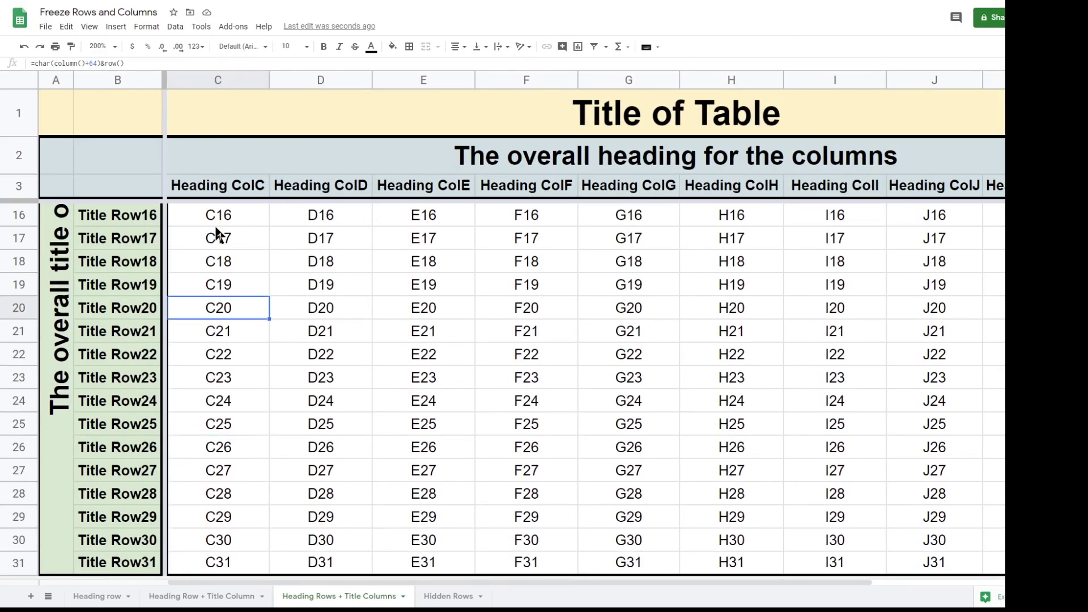
key("Up")
key("Up")
key("Up")
key("Up")
key("Up")
key("Up")
key("Up")
key("Up")
key("Up")
key("Up")
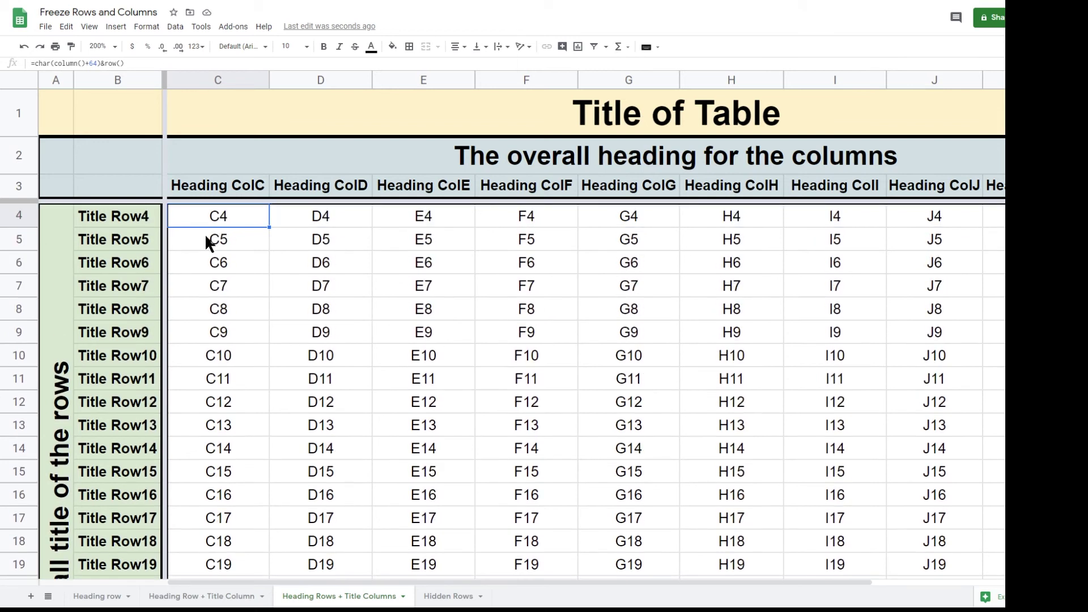
Select cell B3 and unfreeze title columns A and B and heading rows 1 to 3
left_click(134, 194)
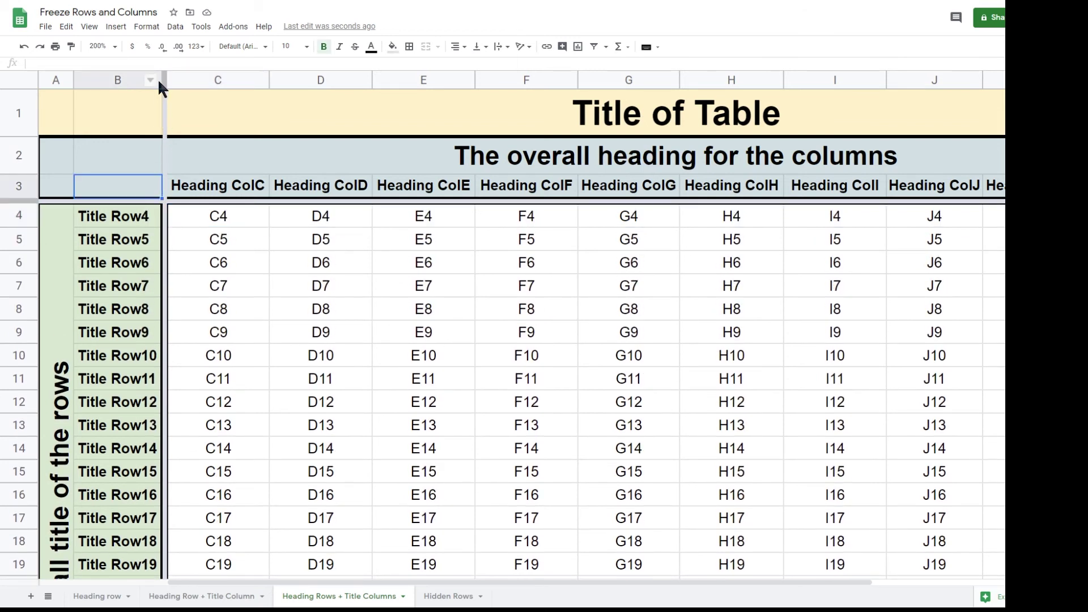
left_click_drag(165, 81, 36, 79)
left_click_drag(16, 198, 14, 102)
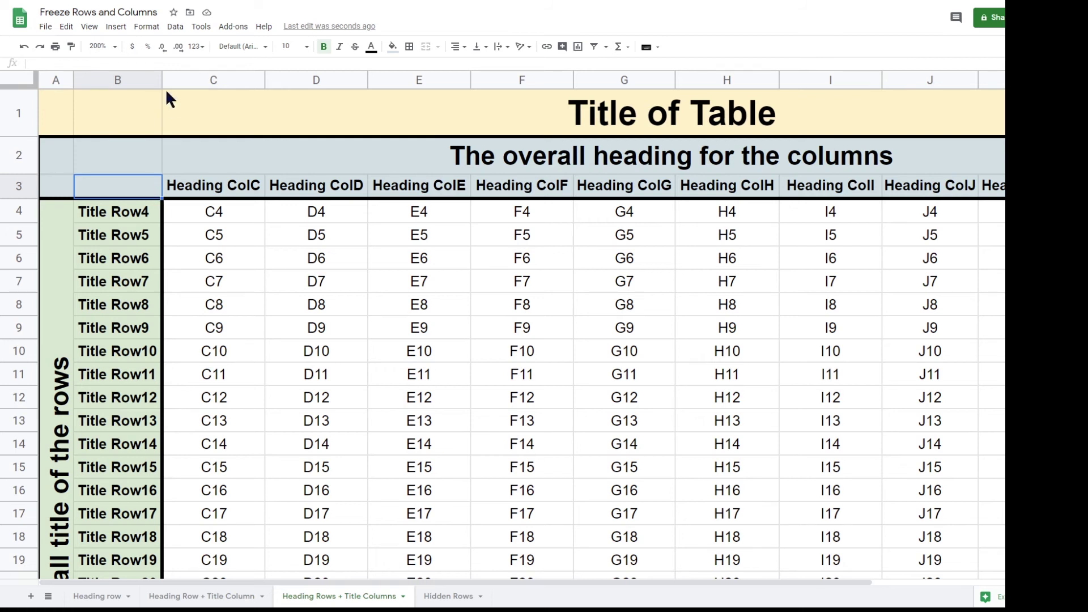
Freeze the rows up to the current row 3 and the columns up to the current column B
left_click(89, 27)
mouse_move(119, 50)
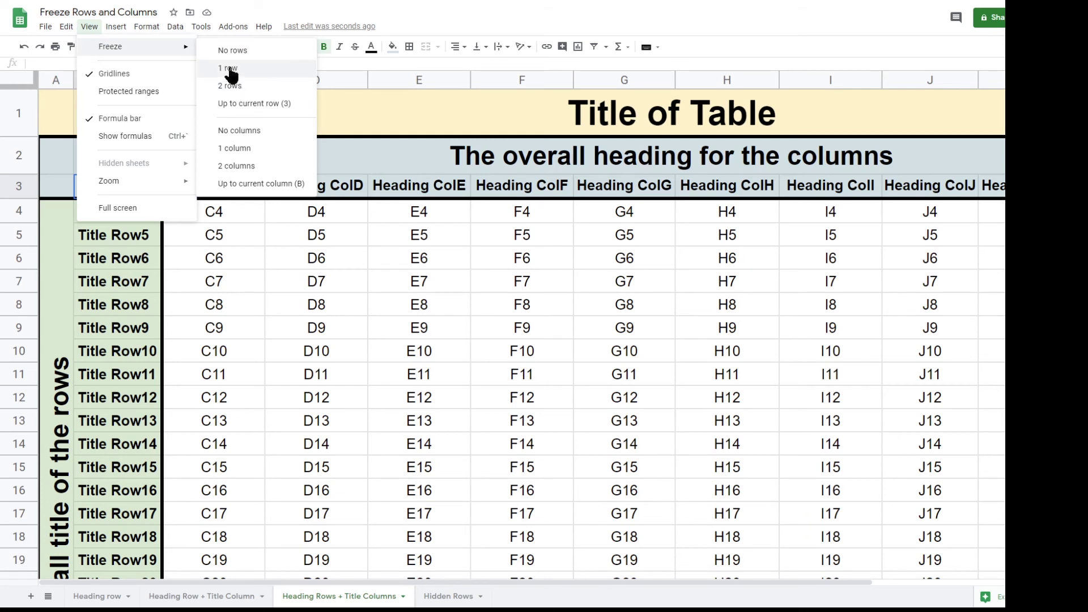
left_click(252, 105)
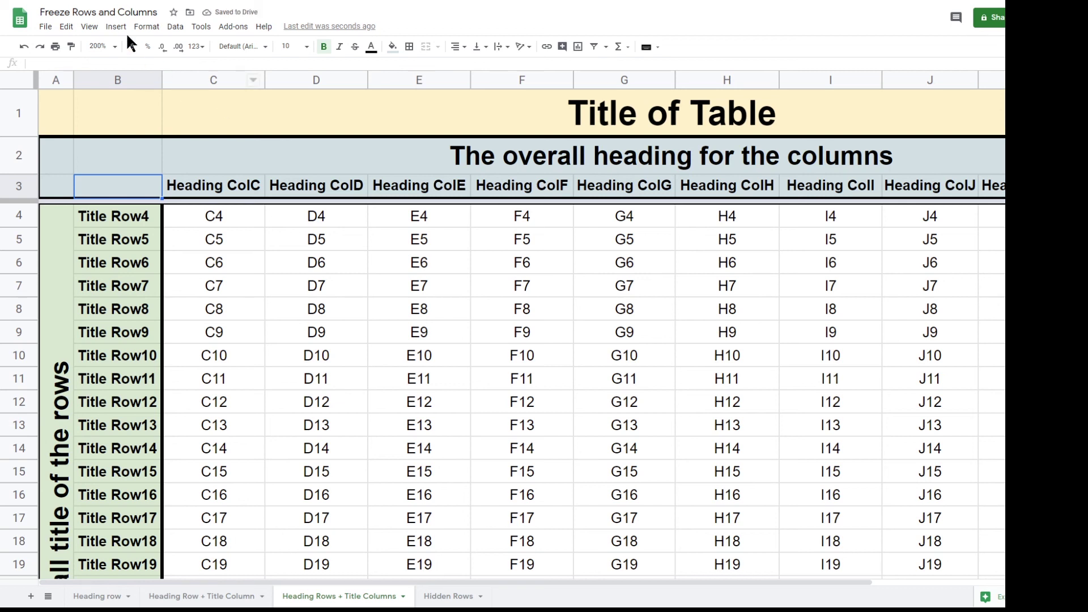
left_click(89, 27)
mouse_move(182, 52)
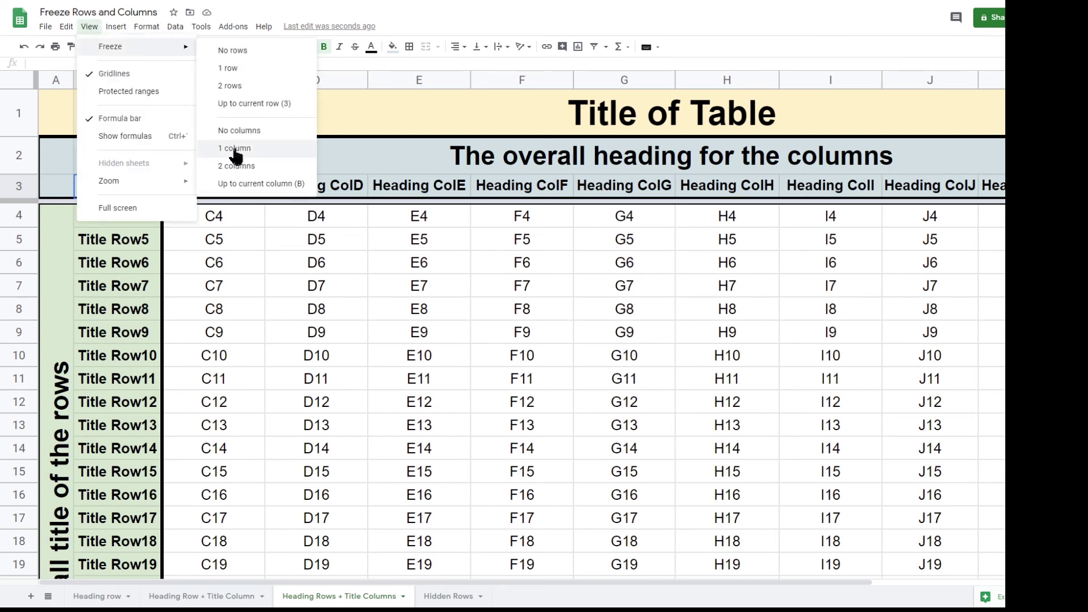
left_click(234, 187)
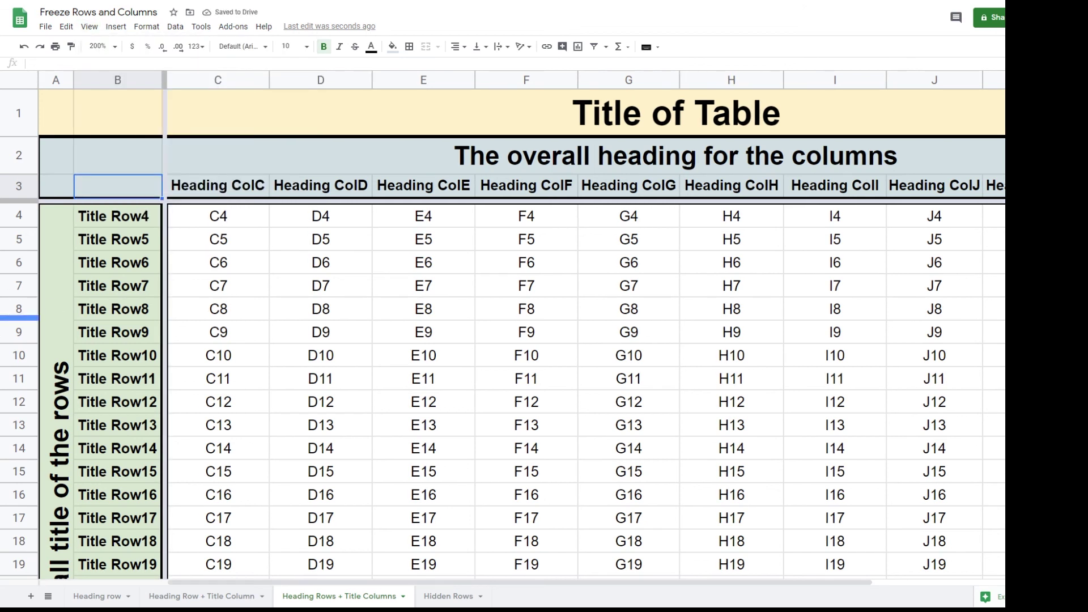
left_click(250, 311)
On the Hidden Rows sheet, hide rows 1 and 2 and freeze the rows down through heading row 3
left_click(447, 600)
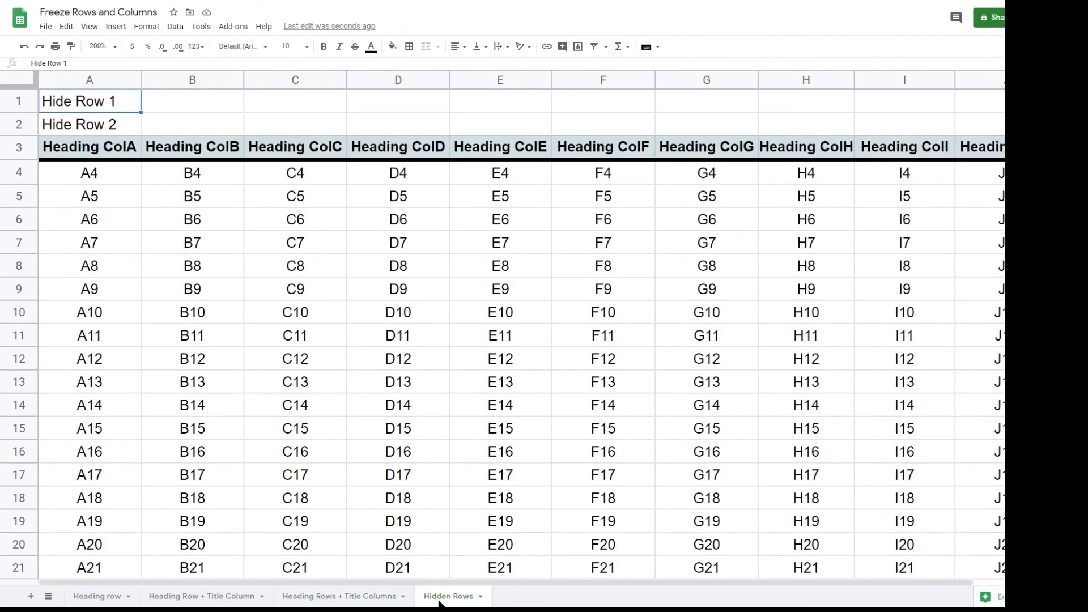
left_click(19, 100)
left_click(23, 126, "shift")
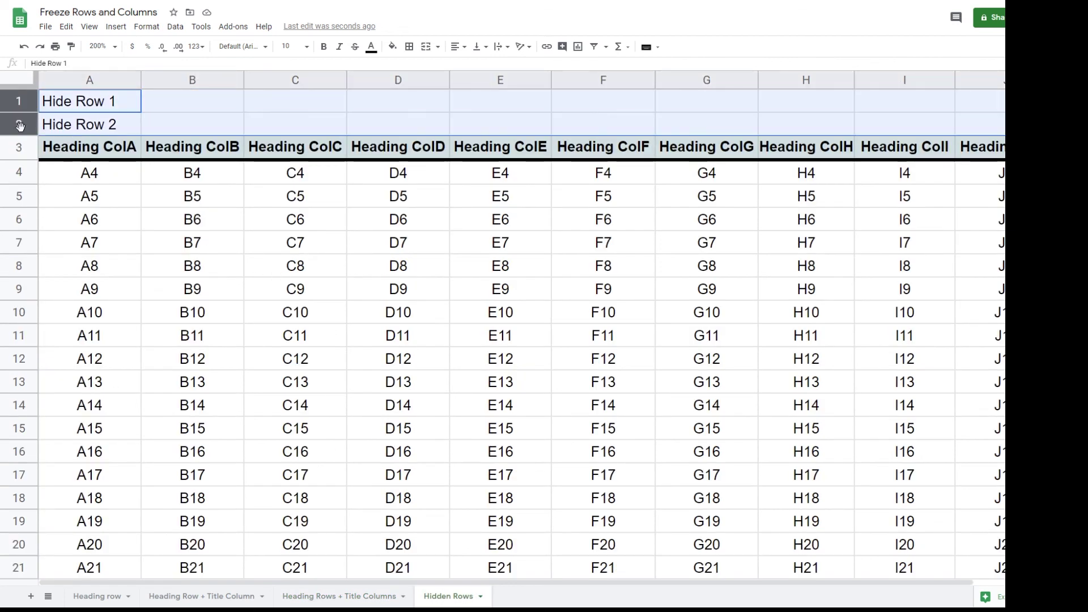
right_click(79, 122)
left_click(144, 288)
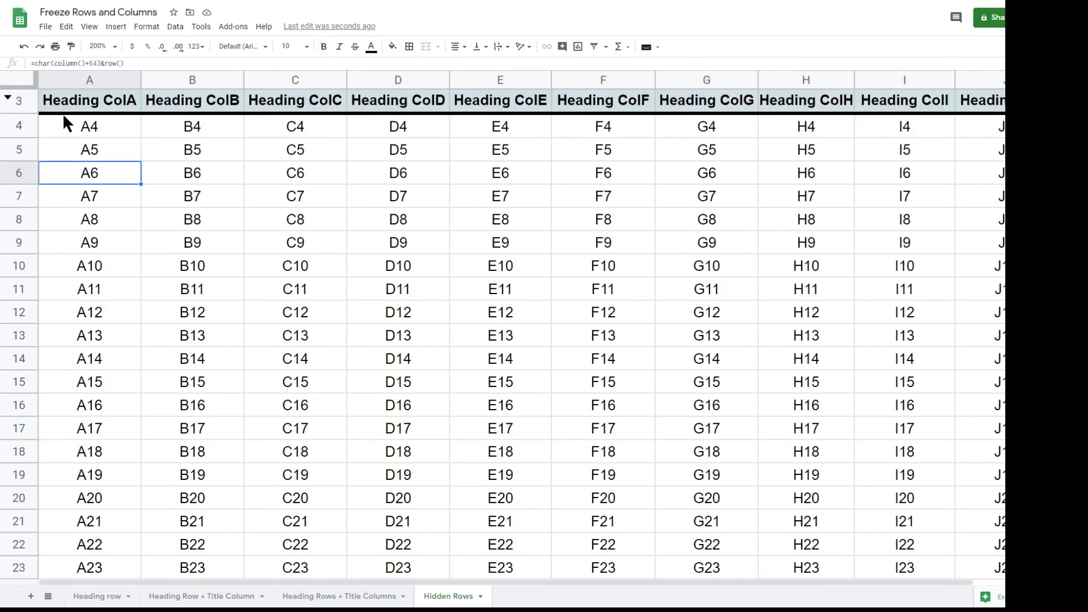
left_click_drag(24, 85, 23, 110)
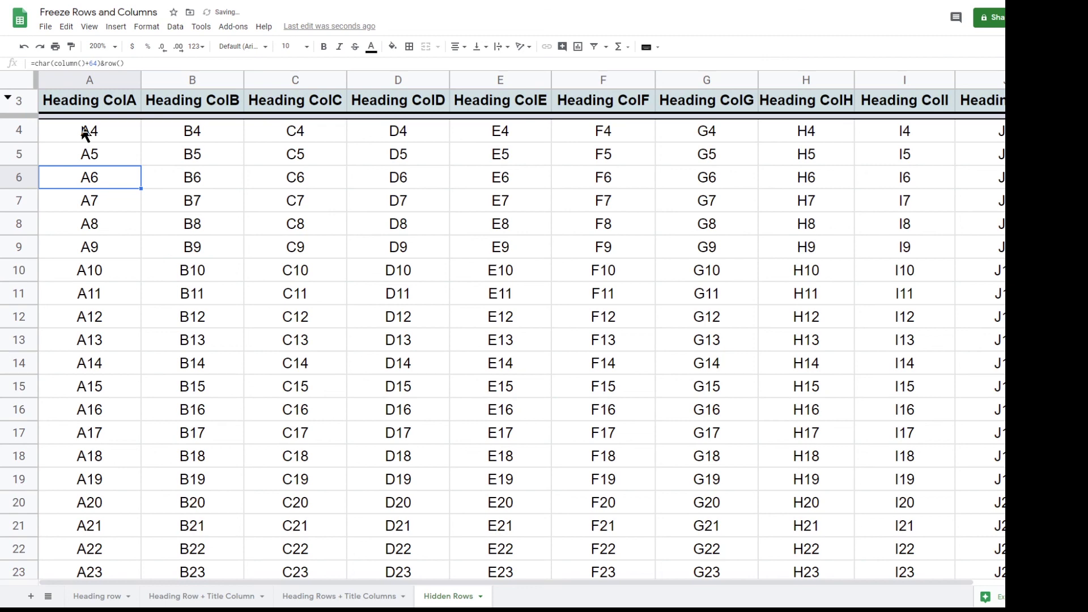